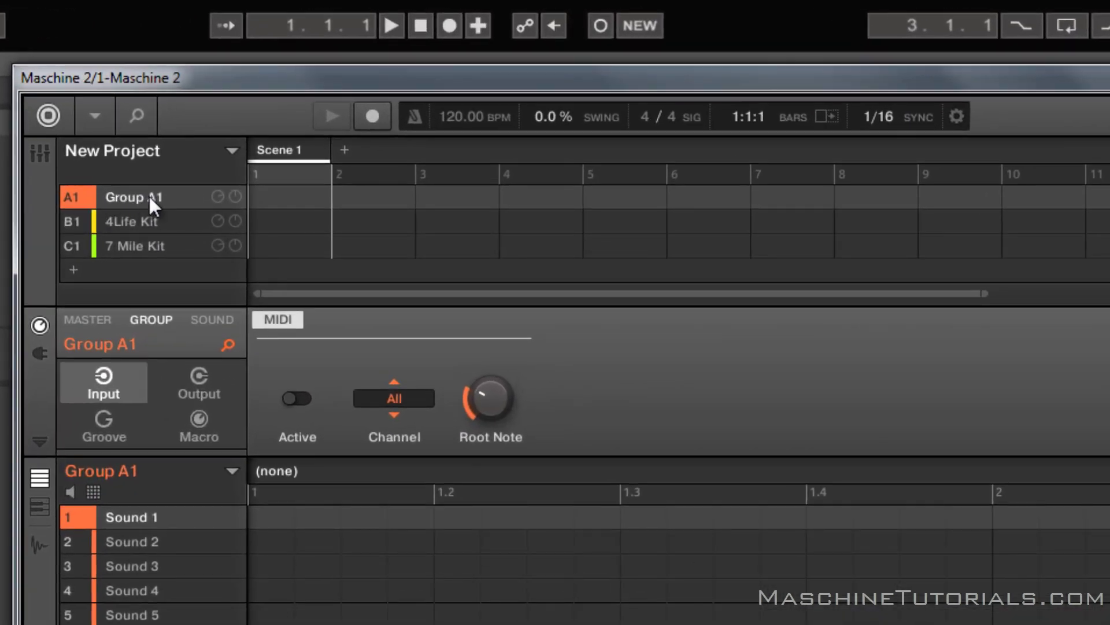
- Rename the first group (A1) to 'MIDI Host'
{"action": "double_click", "coordinate": [169, 199]}
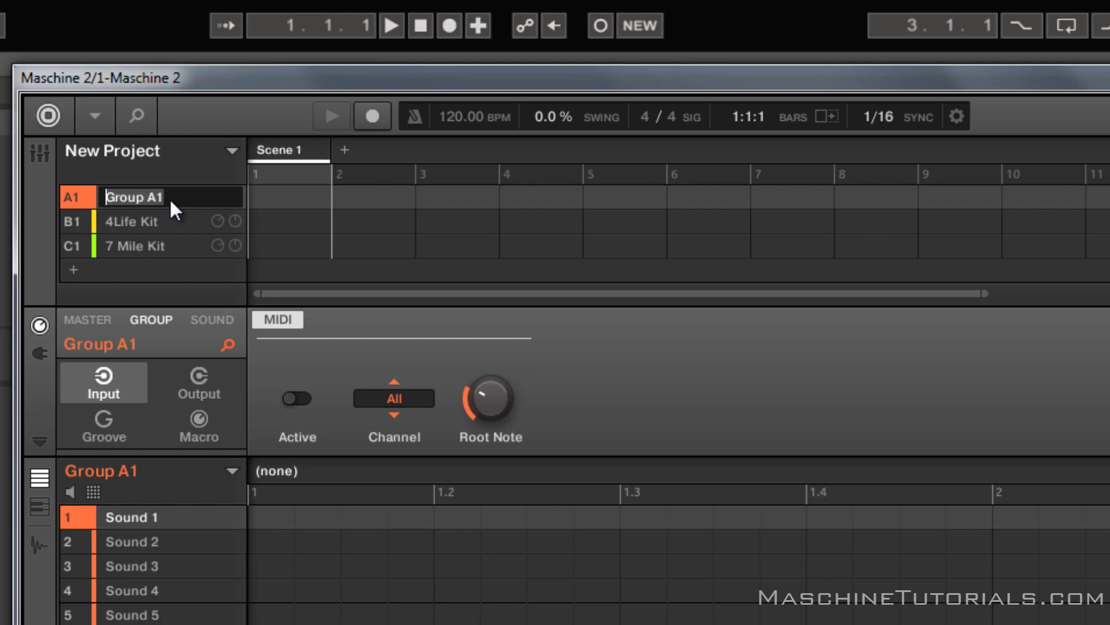
{"action": "type", "text": "MIDI Host"}
{"action": "key", "text": "Return"}
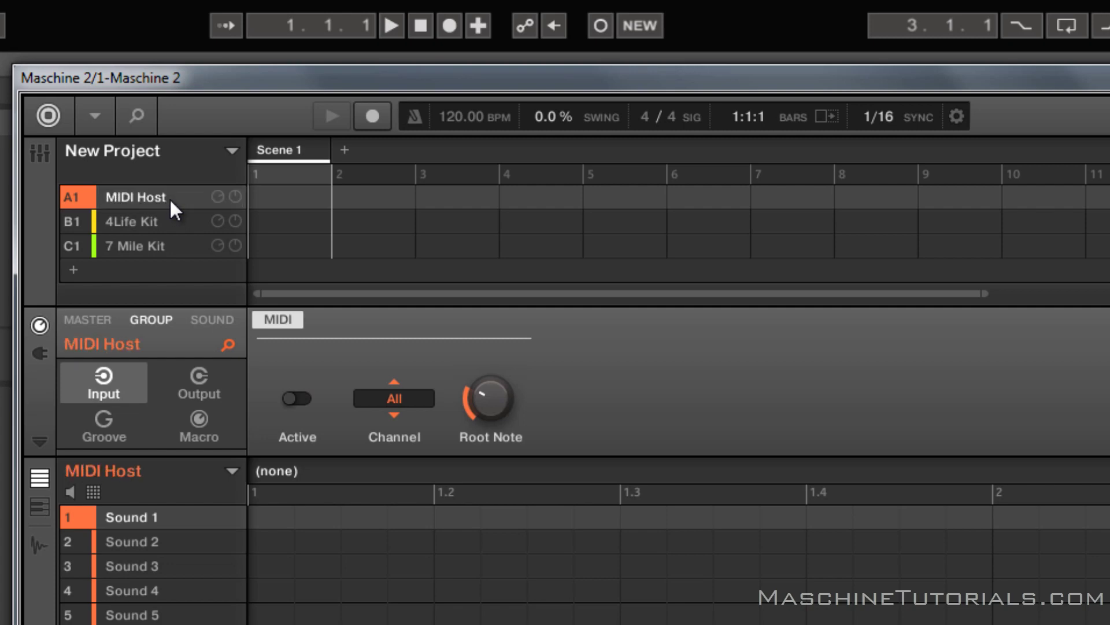
- Batch-assign the MIDI Host group's sounds to MIDI notes and show a sound's output settings
{"action": "right_click", "coordinate": [169, 198]}
{"action": "mouse_move", "coordinate": [313, 359]}
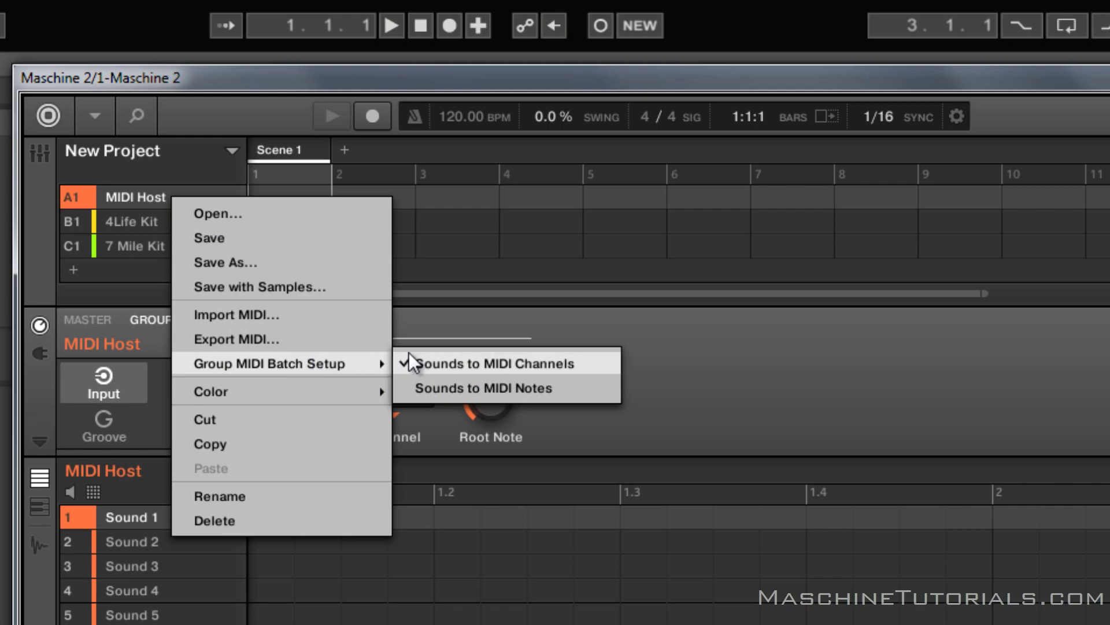
{"action": "left_click", "coordinate": [480, 385]}
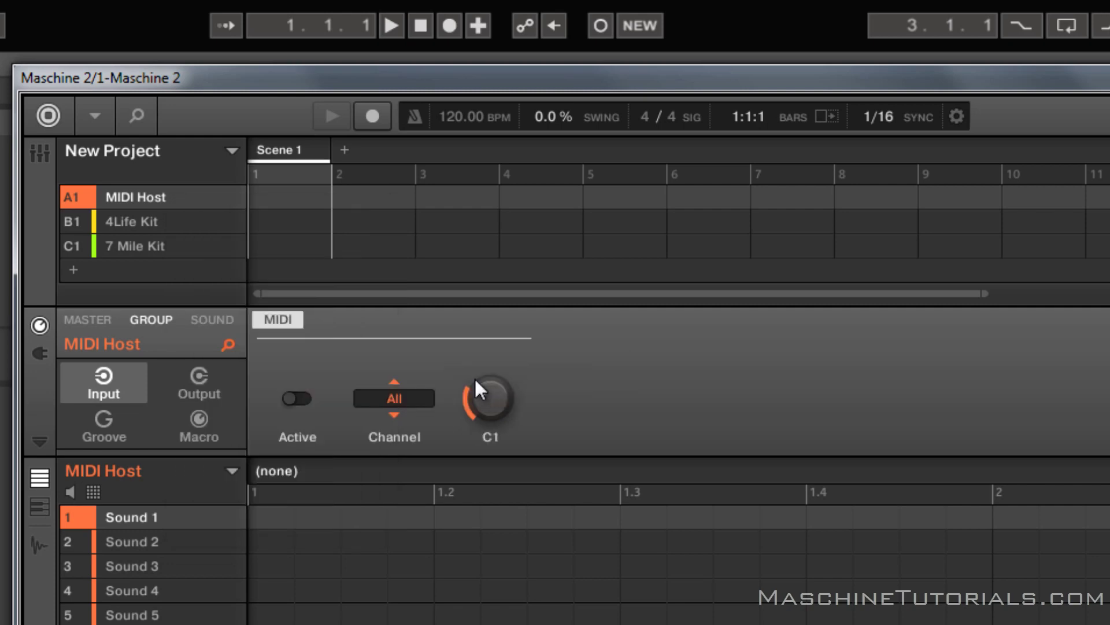
{"action": "left_click", "coordinate": [210, 322]}
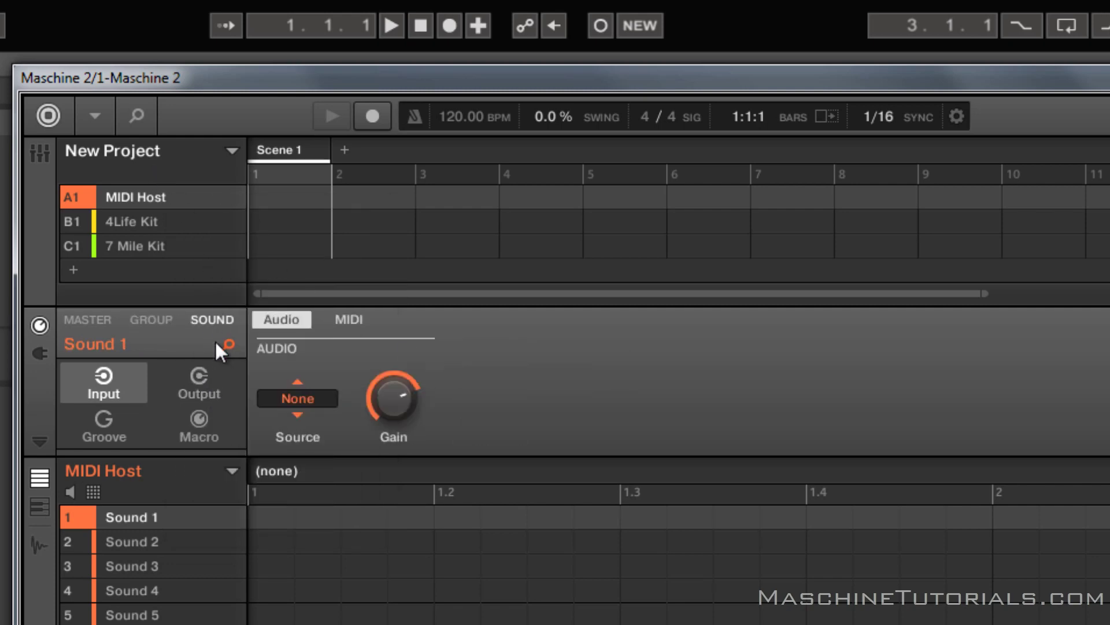
{"action": "left_click", "coordinate": [202, 385]}
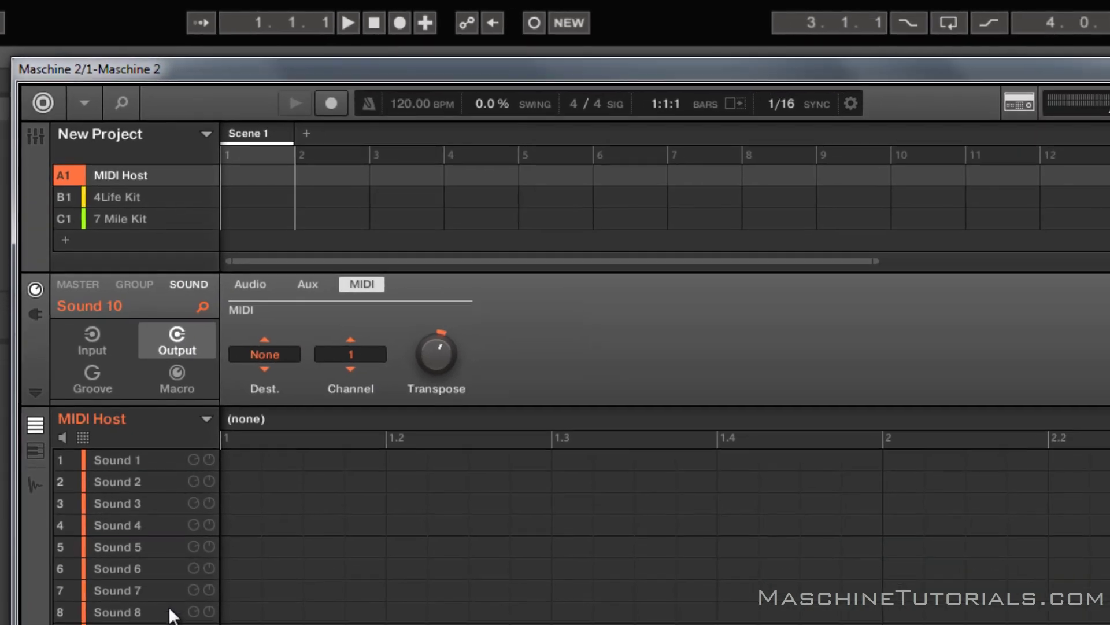
- Change Sound 1's MIDI output destination from None to Host
{"action": "left_click", "coordinate": [136, 459]}
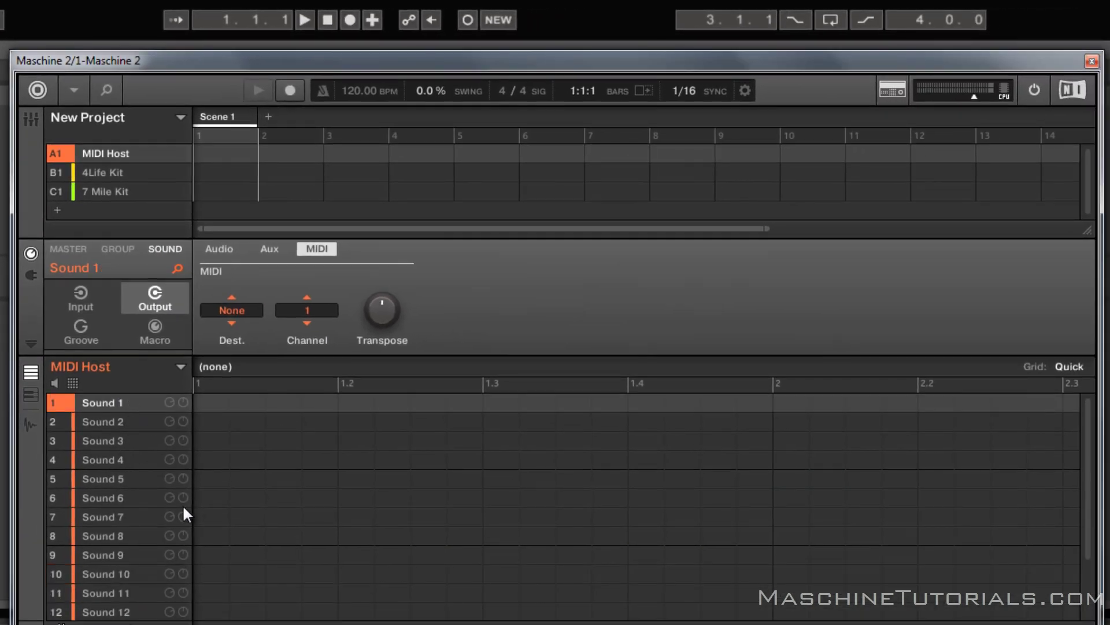
{"action": "scroll", "coordinate": [168, 501], "scroll_direction": "down", "scroll_amount": 4}
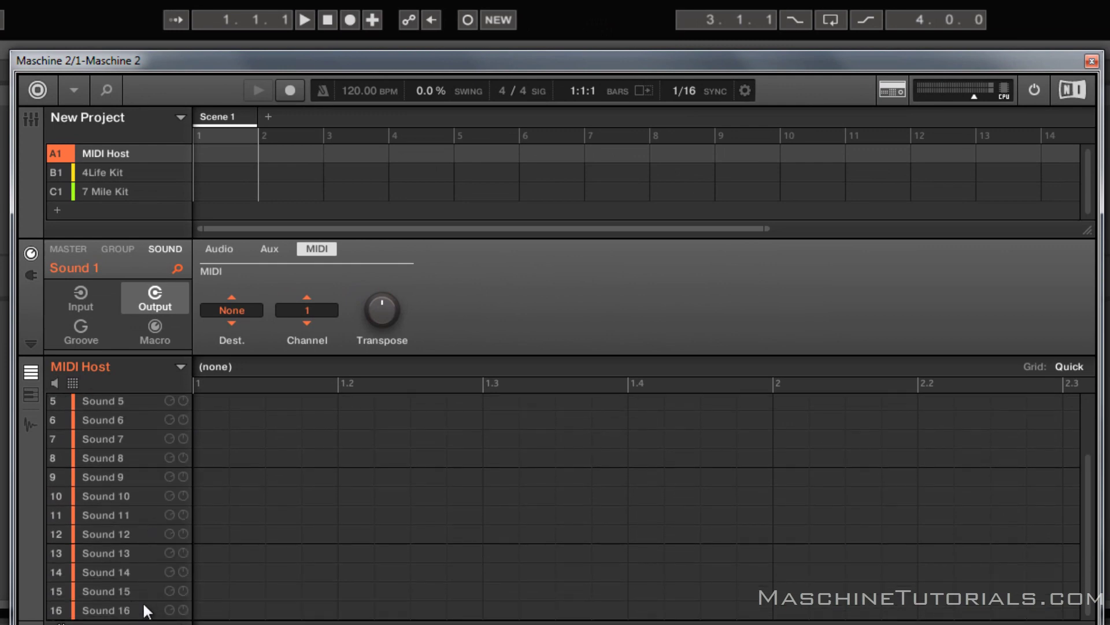
{"action": "scroll", "coordinate": [140, 596], "scroll_direction": "up", "scroll_amount": 4}
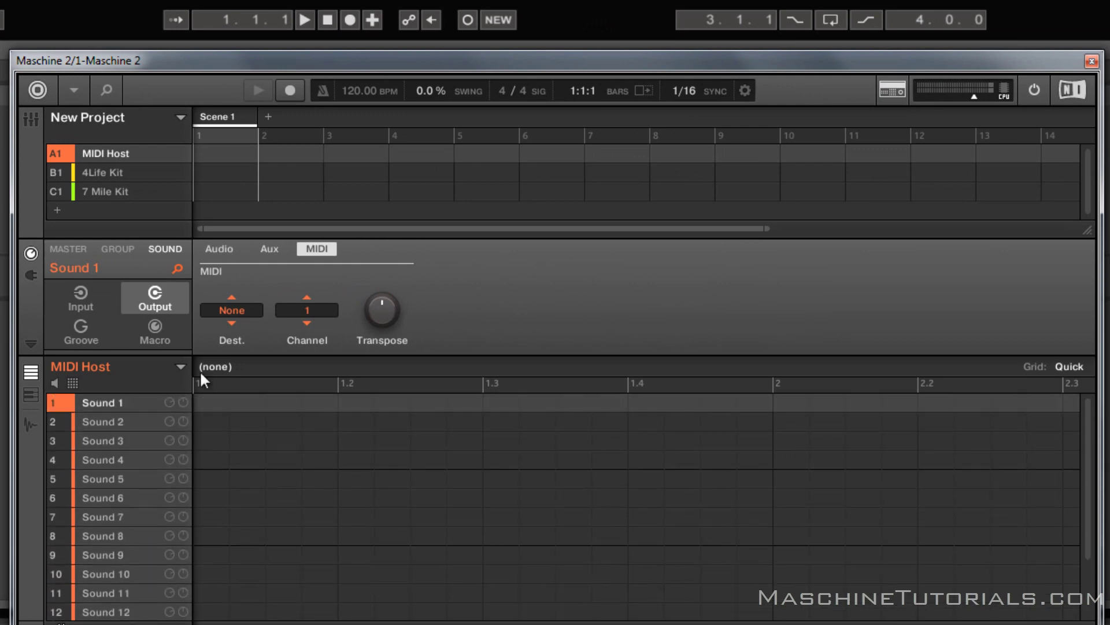
{"action": "left_click", "coordinate": [243, 313]}
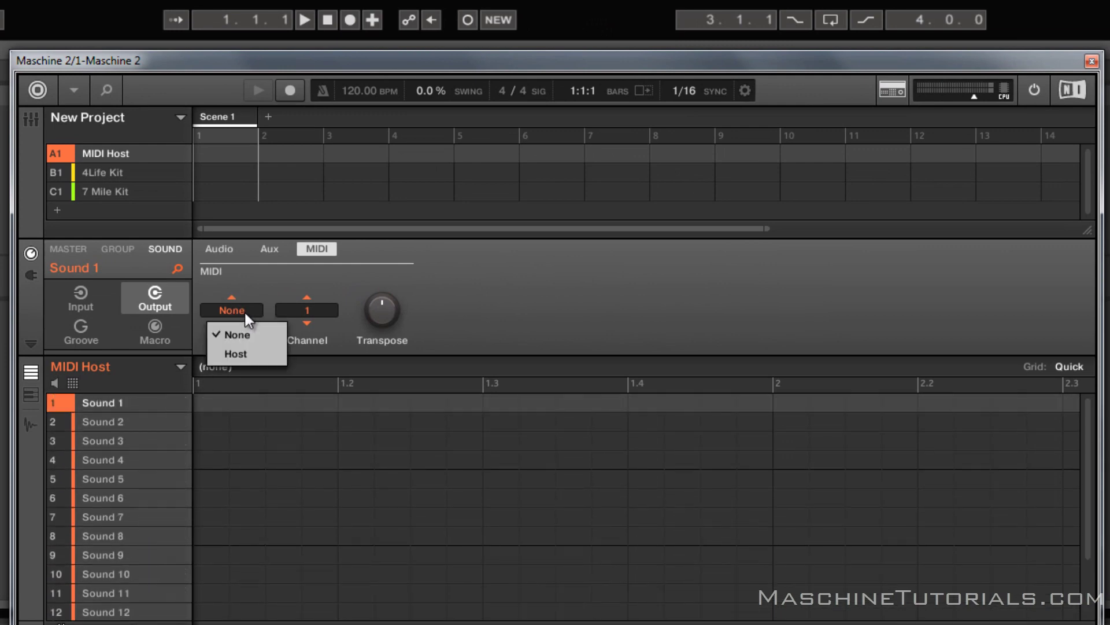
{"action": "left_click", "coordinate": [247, 358]}
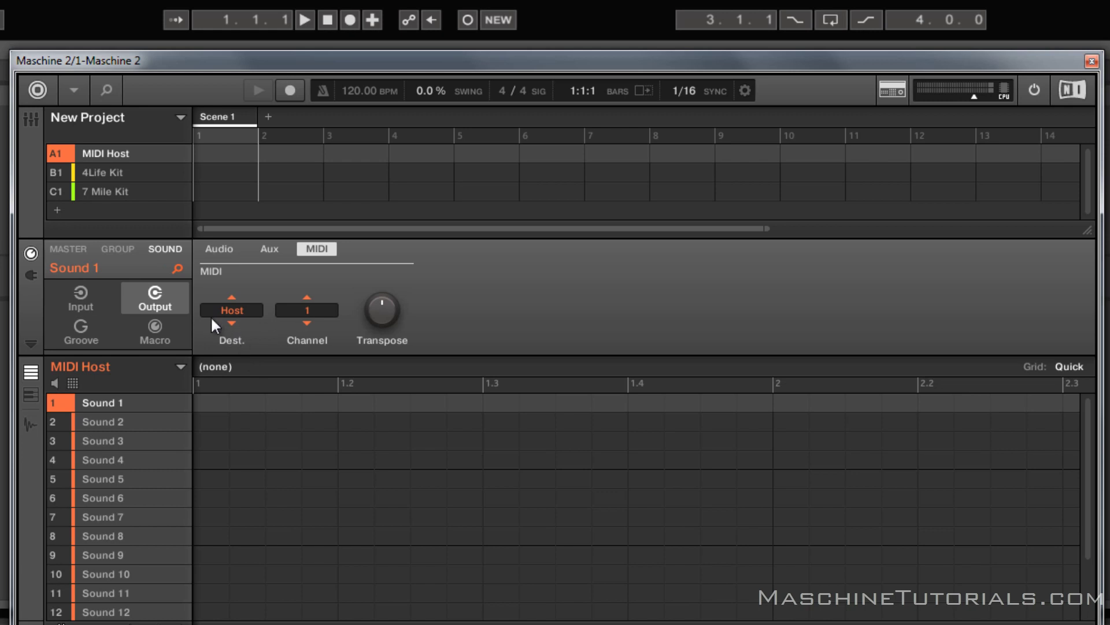
- Set the MIDI Host group's MIDI input channel from All to 1, then select the 4Life Kit group
{"action": "left_click", "coordinate": [116, 251]}
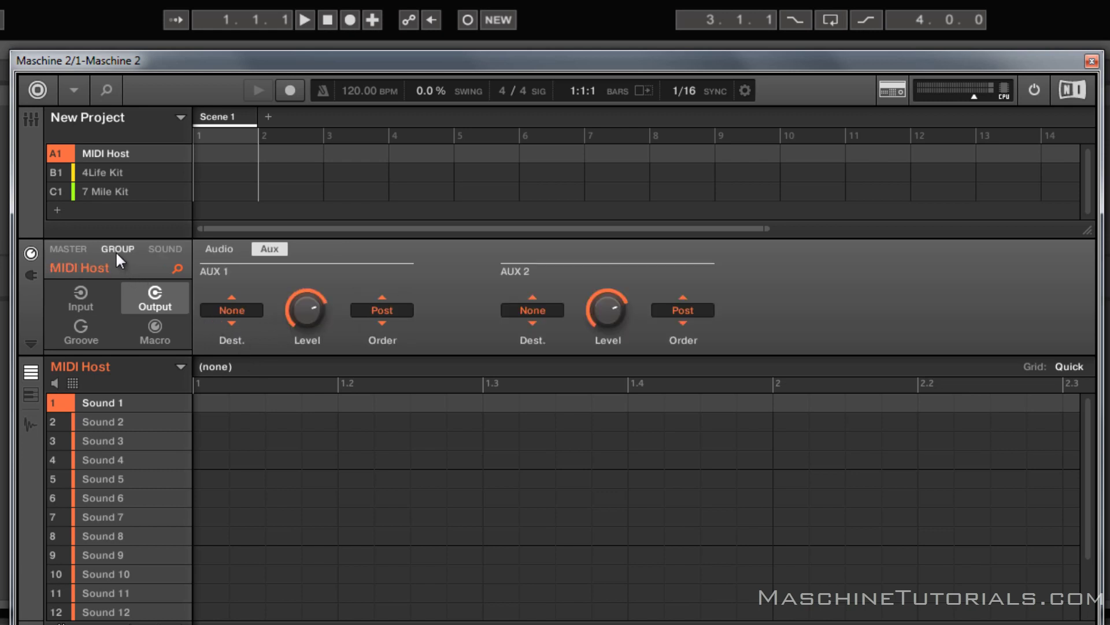
{"action": "left_click", "coordinate": [92, 294]}
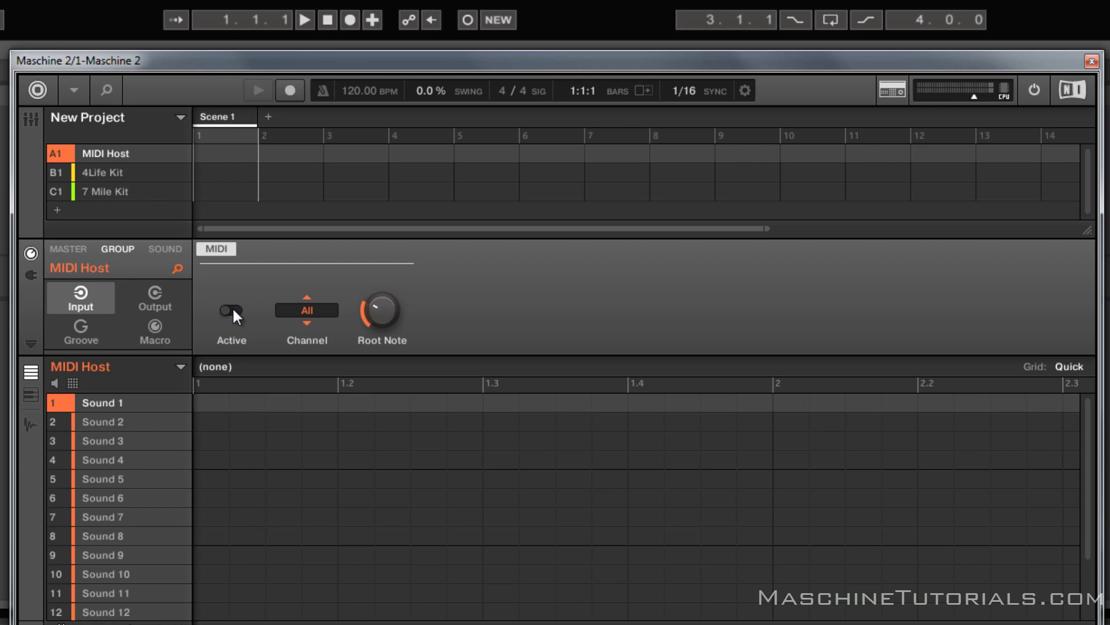
{"action": "left_click", "coordinate": [294, 306]}
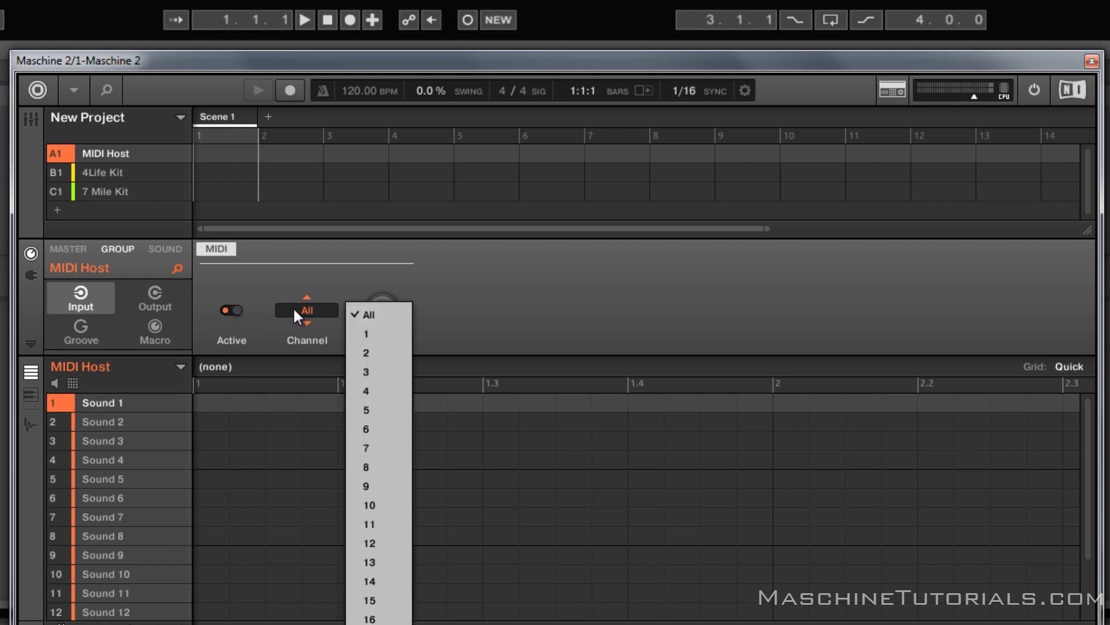
{"action": "left_click", "coordinate": [358, 334]}
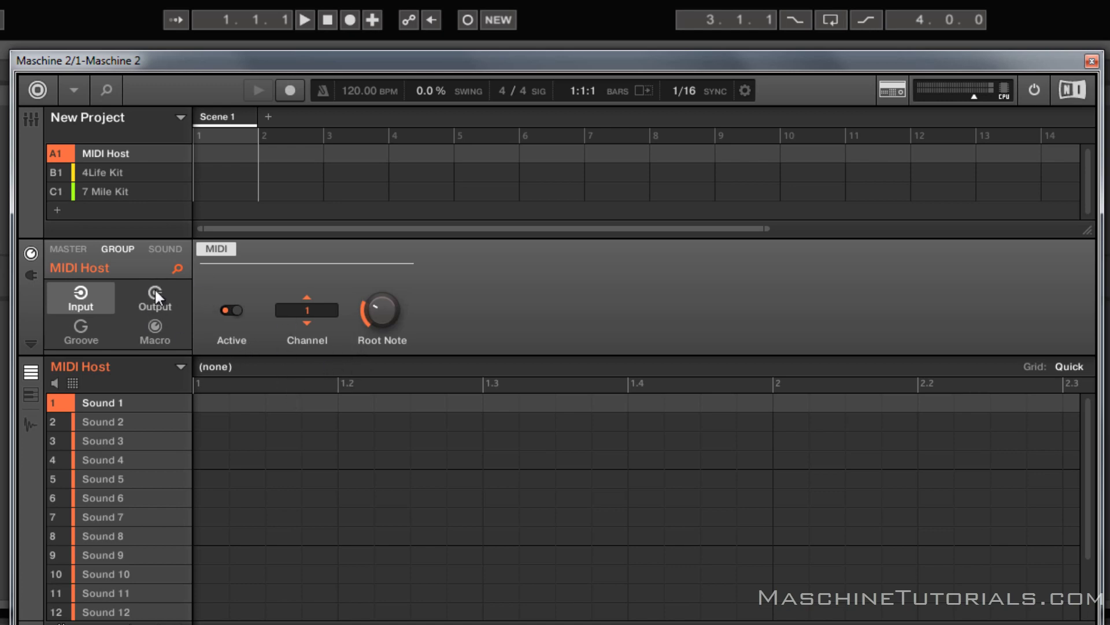
{"action": "left_click", "coordinate": [116, 171]}
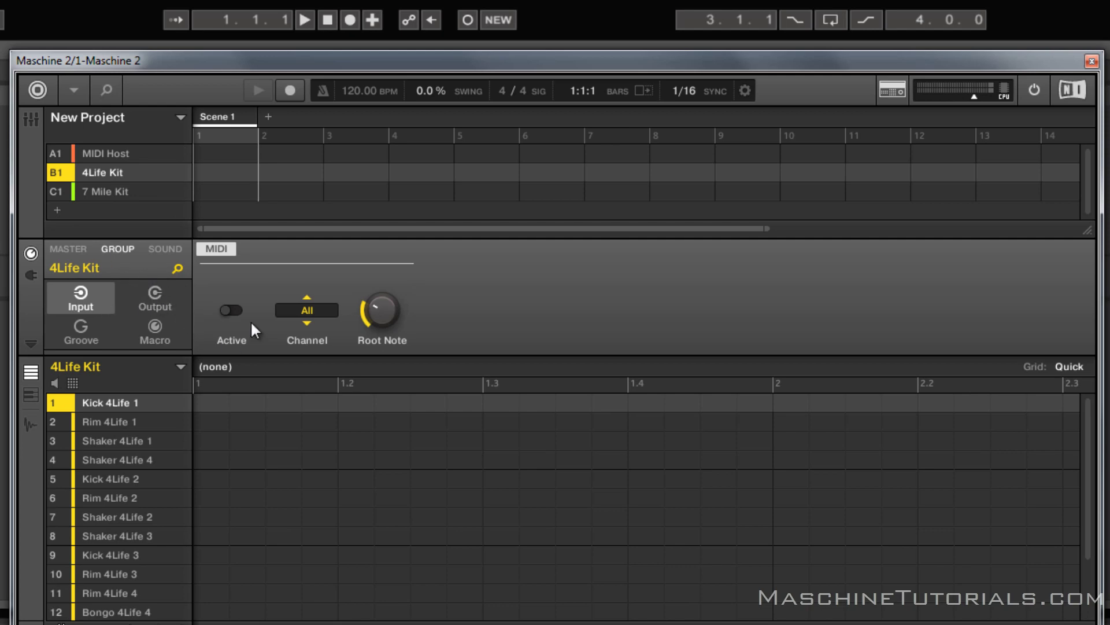
- Put 4Life Kit's MIDI input on channel 2 and activate 7 Mile Kit's input on channel 3
{"action": "left_click", "coordinate": [303, 313]}
{"action": "left_click", "coordinate": [365, 355]}
{"action": "left_click", "coordinate": [118, 190]}
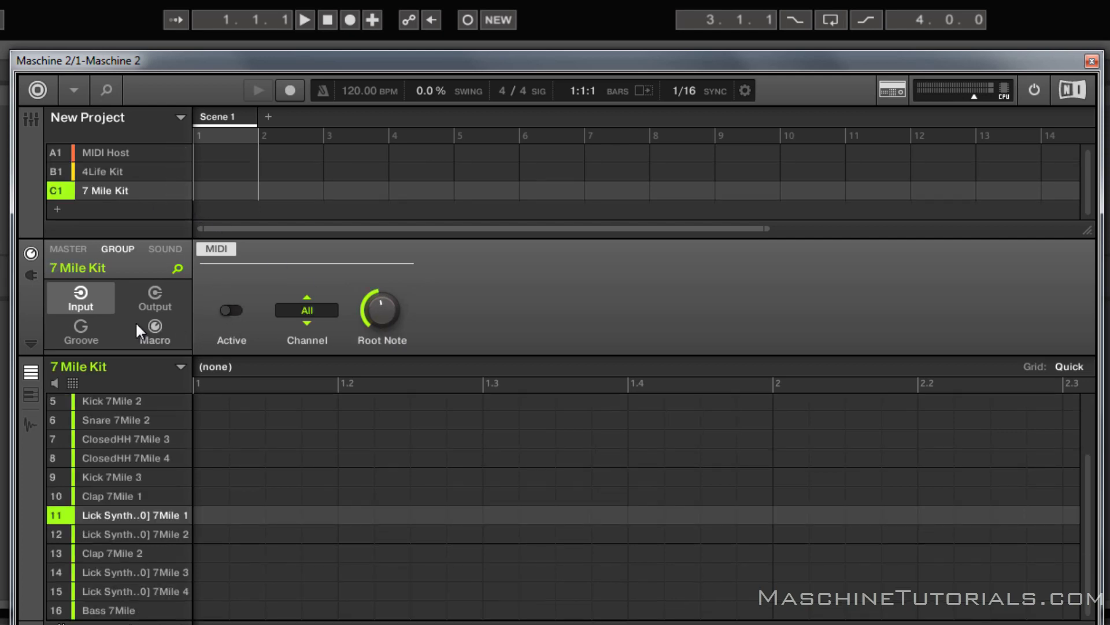
{"action": "left_click", "coordinate": [229, 311]}
{"action": "left_click", "coordinate": [302, 309]}
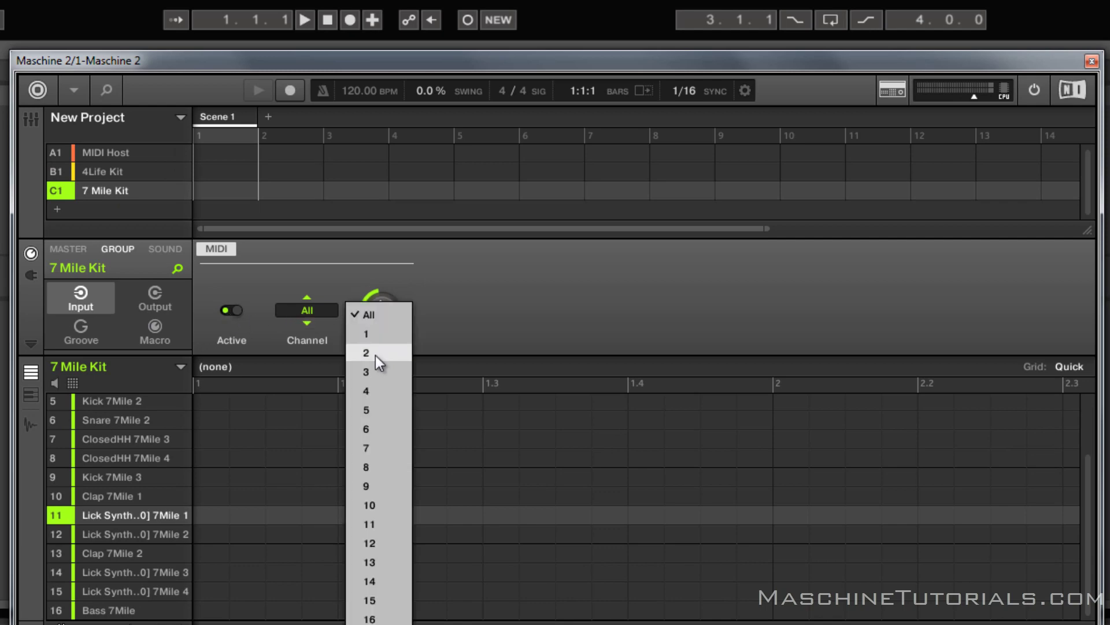
{"action": "left_click", "coordinate": [371, 372]}
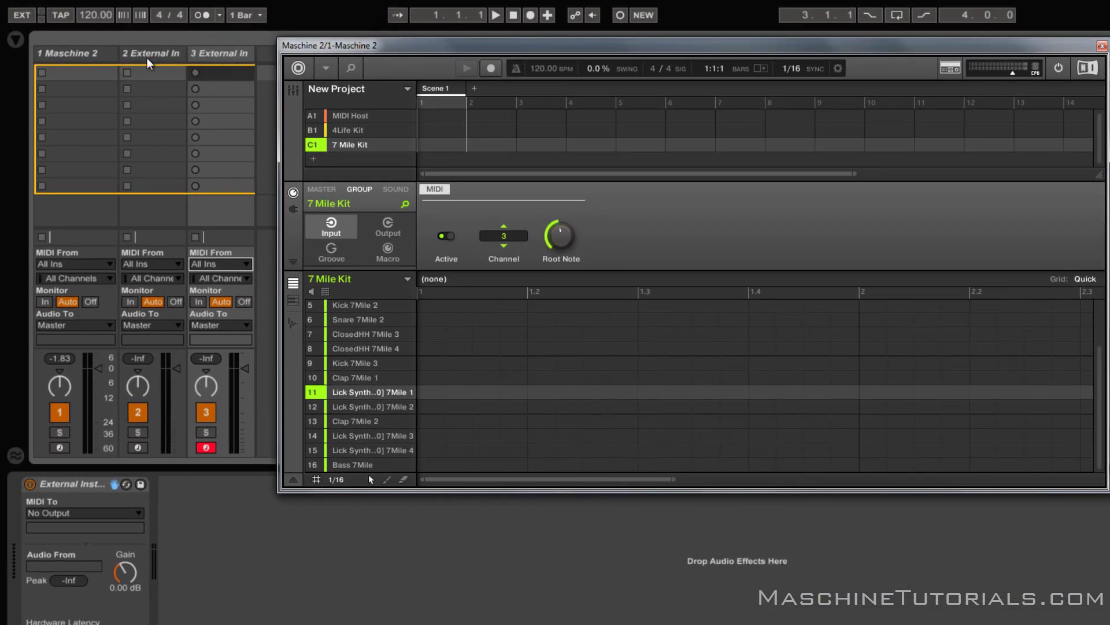
- On track 2, take MIDI from Maschine 2 and send External Instrument MIDI to Maschine 2 channel 2
{"action": "left_click", "coordinate": [149, 52]}
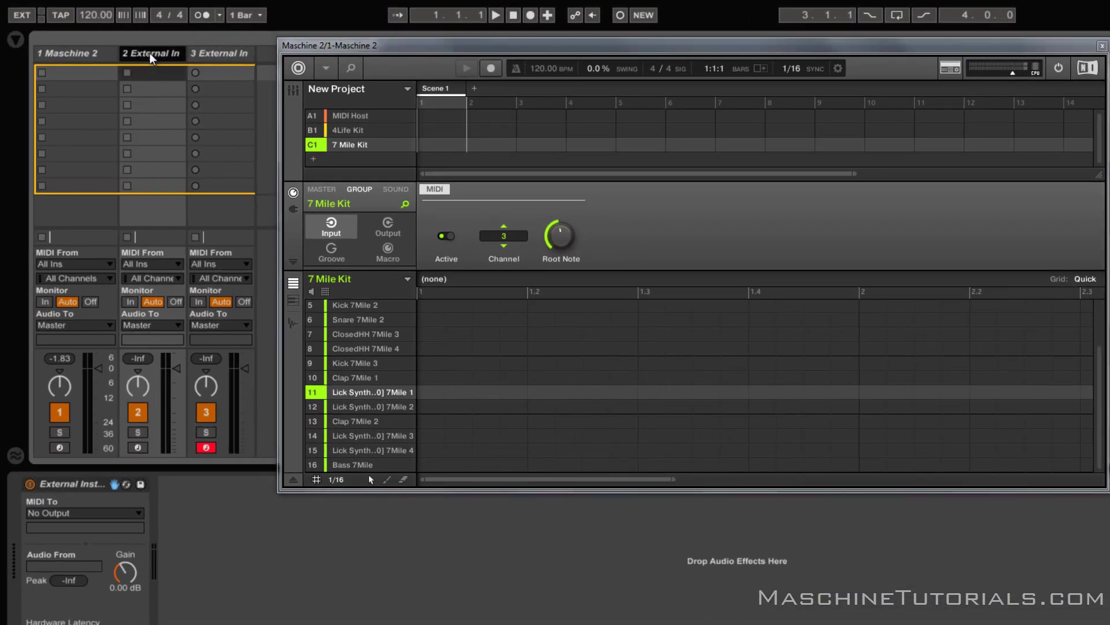
{"action": "left_click", "coordinate": [171, 263]}
{"action": "left_click", "coordinate": [175, 418]}
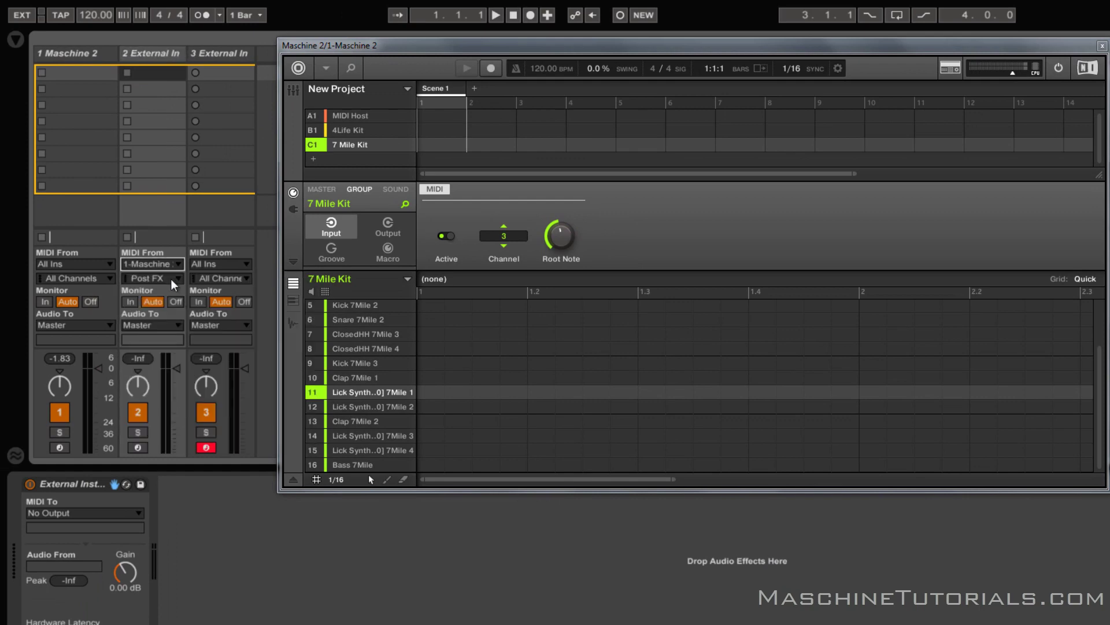
{"action": "left_click", "coordinate": [172, 279]}
{"action": "left_click", "coordinate": [158, 325]}
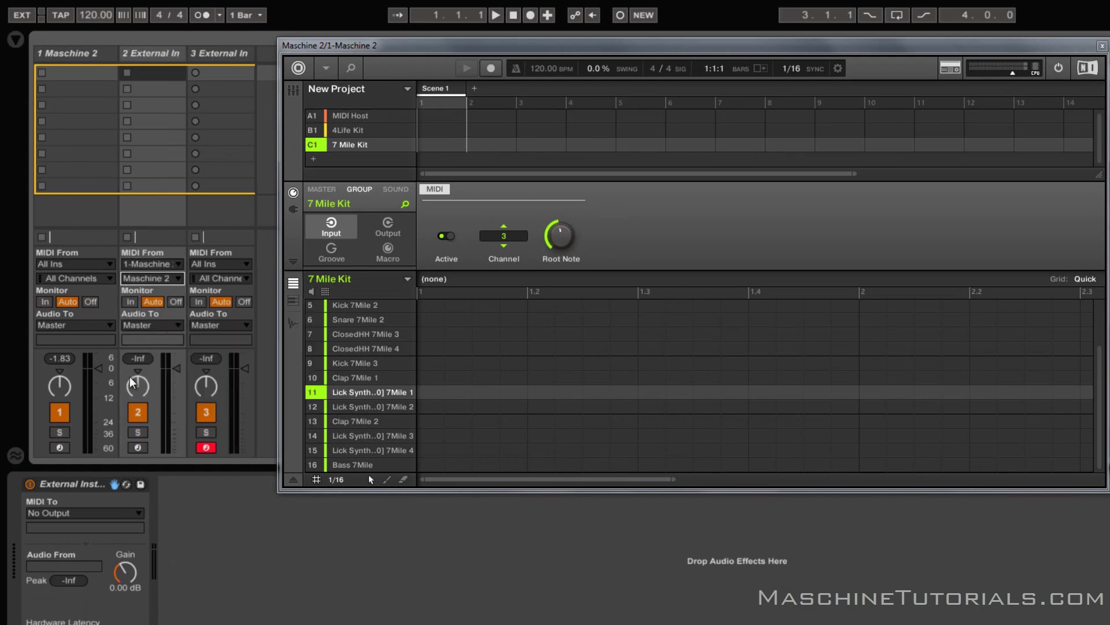
{"action": "left_click", "coordinate": [132, 514]}
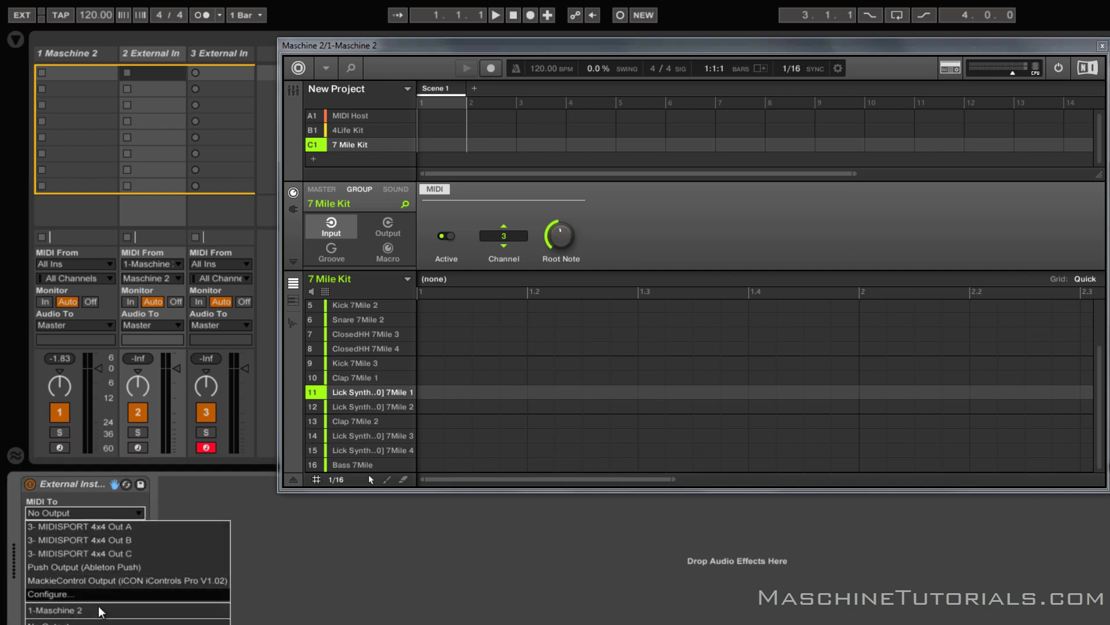
{"action": "left_click", "coordinate": [98, 609]}
{"action": "left_click", "coordinate": [128, 527]}
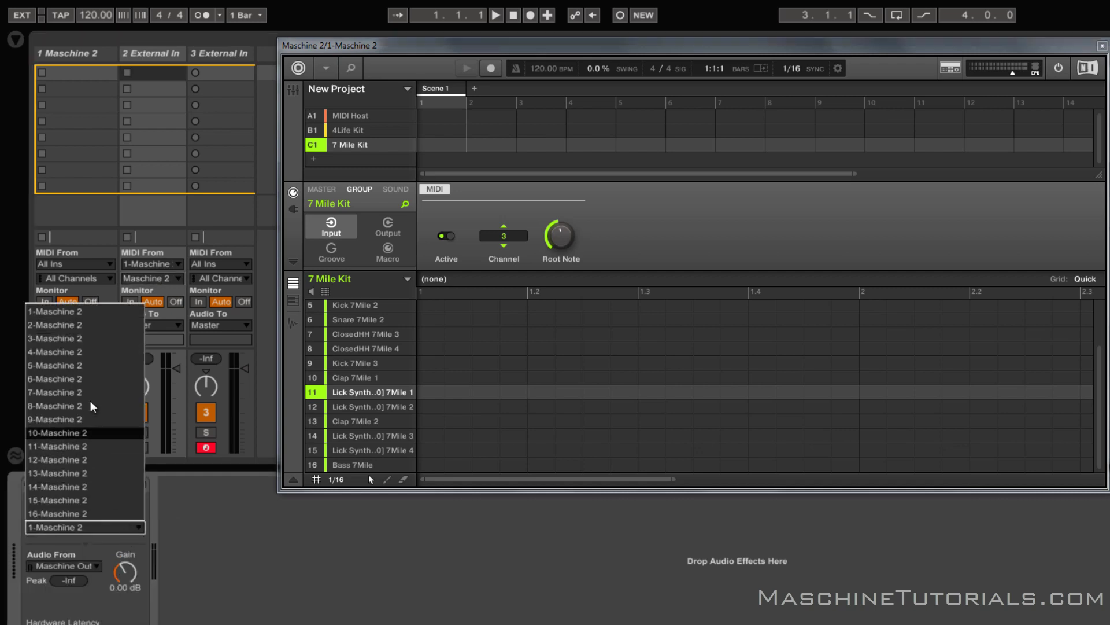
{"action": "left_click", "coordinate": [81, 330]}
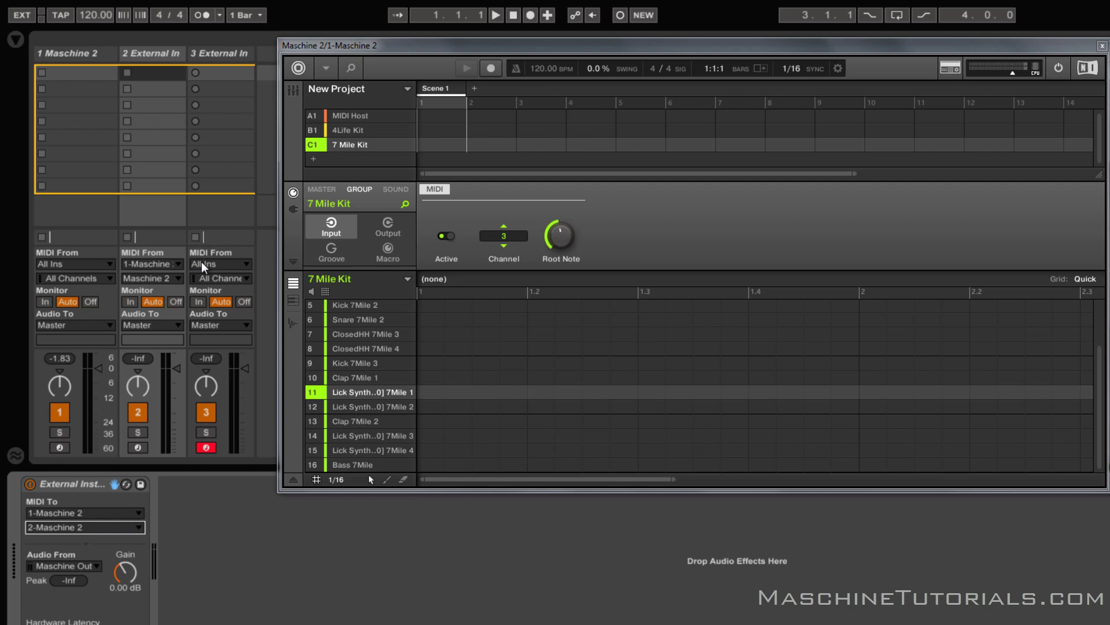
- On track 3, send External Instrument MIDI to Maschine 2 channel 3 and take input from Maschine 2
{"action": "left_click", "coordinate": [230, 55]}
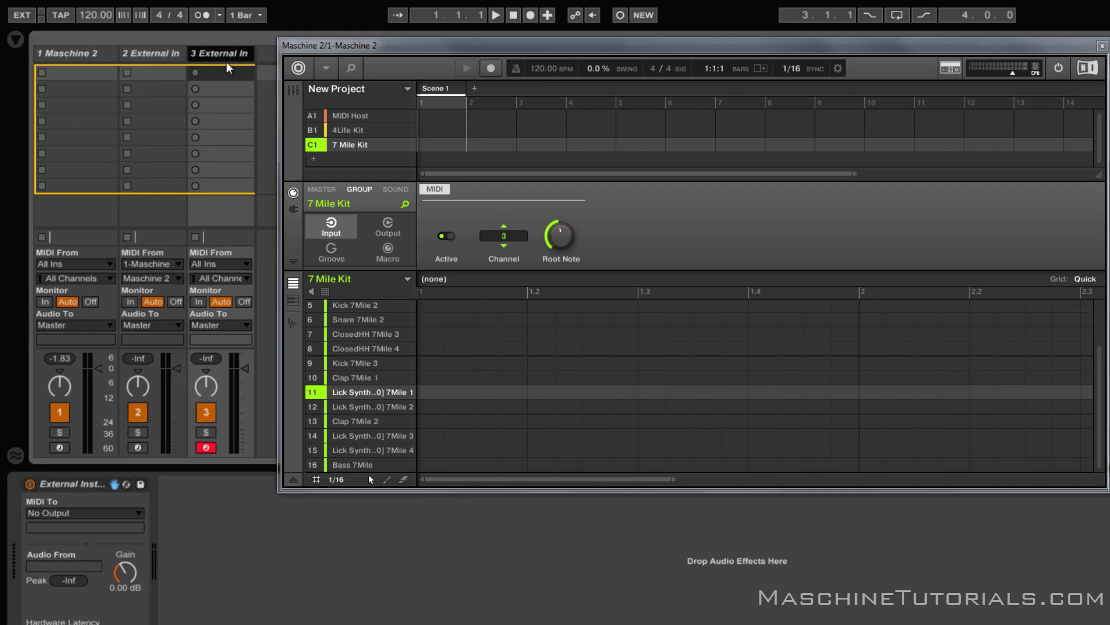
{"action": "left_click", "coordinate": [129, 512]}
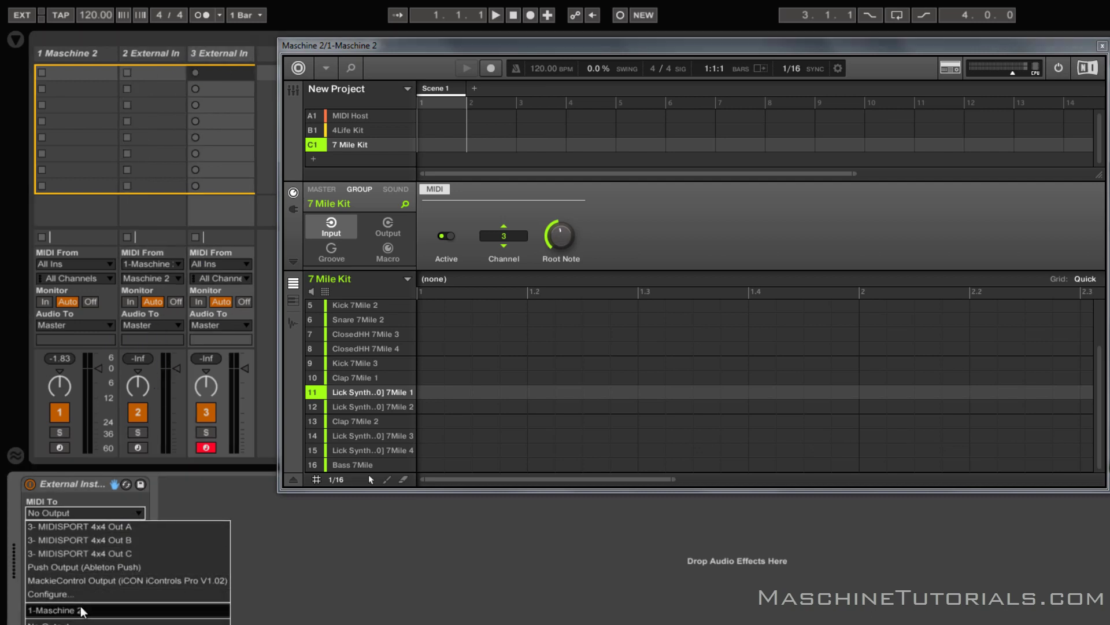
{"action": "left_click", "coordinate": [81, 605]}
{"action": "left_click", "coordinate": [101, 523]}
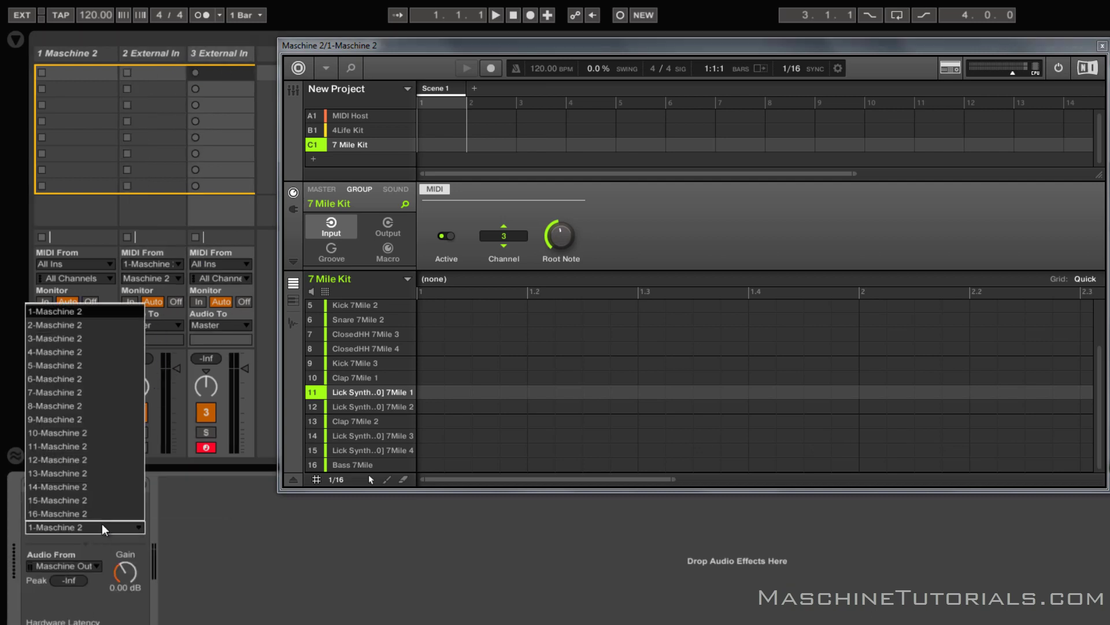
{"action": "left_click", "coordinate": [85, 341]}
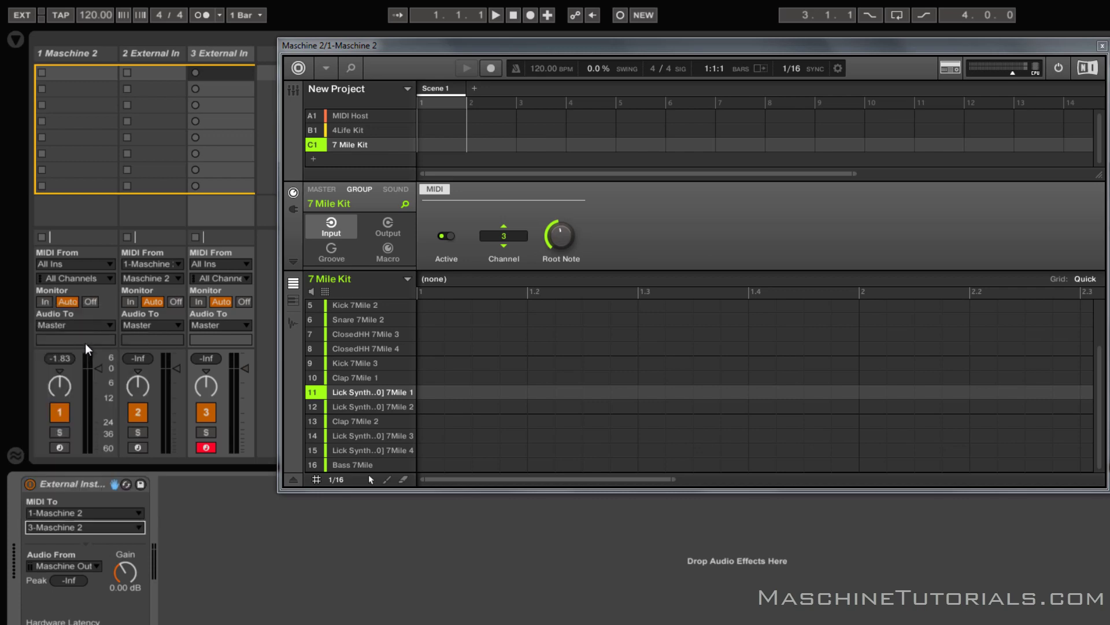
{"action": "left_click", "coordinate": [240, 268]}
{"action": "left_click", "coordinate": [242, 414]}
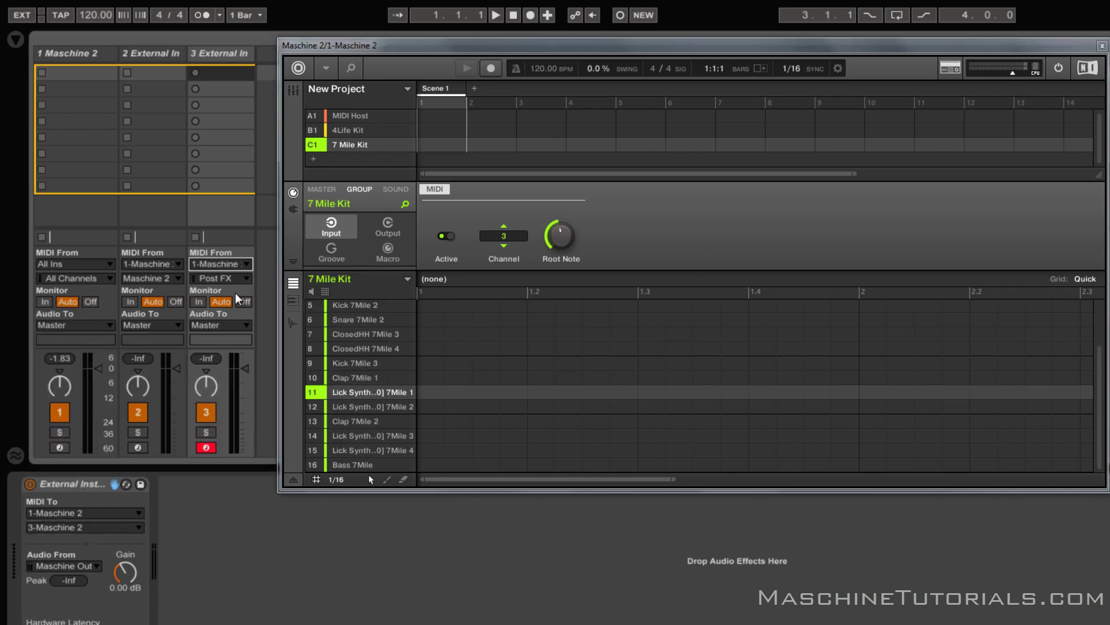
{"action": "left_click", "coordinate": [231, 280]}
{"action": "left_click", "coordinate": [229, 321]}
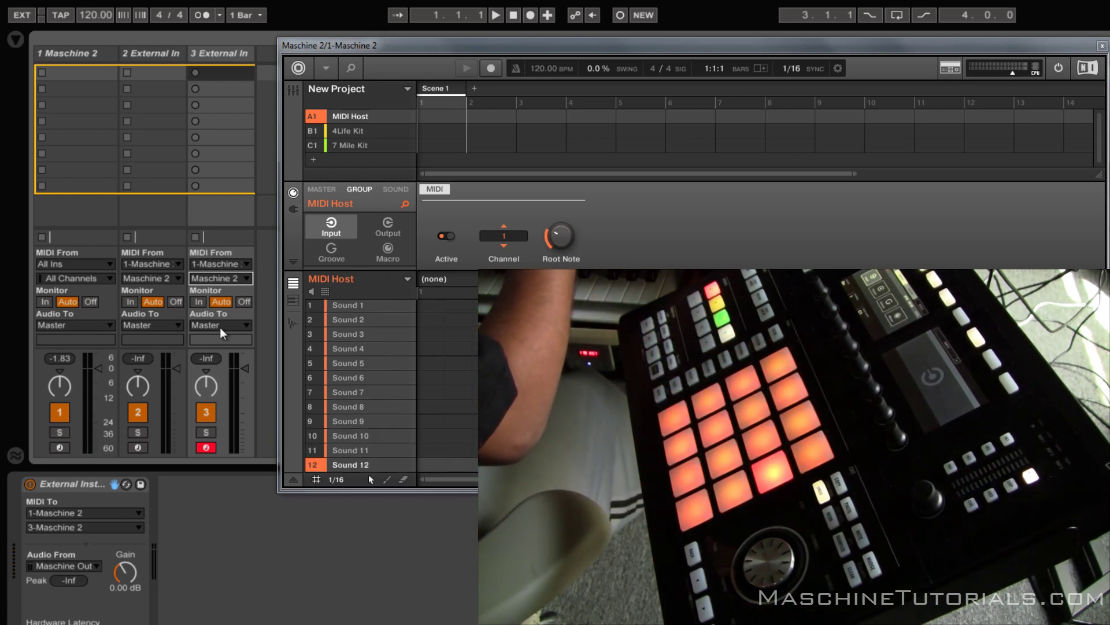
- Arm the 2 External In track and lower the tempo to 92 BPM for recording
{"action": "left_click", "coordinate": [140, 449]}
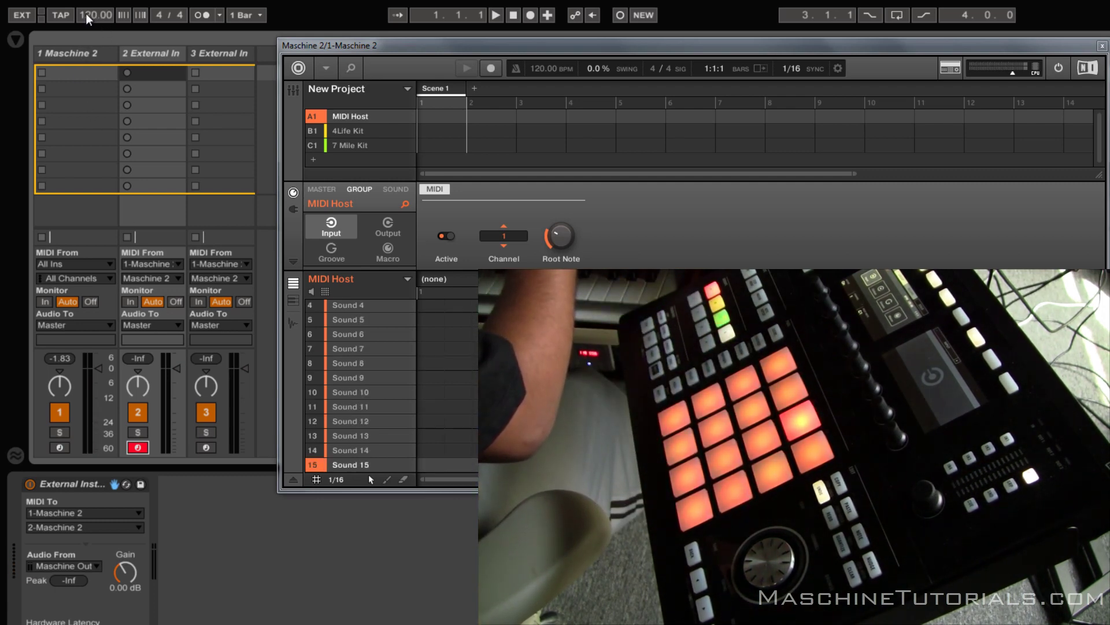
{"action": "left_click_drag", "start_coordinate": [85, 13], "coordinate": [85, 15]}
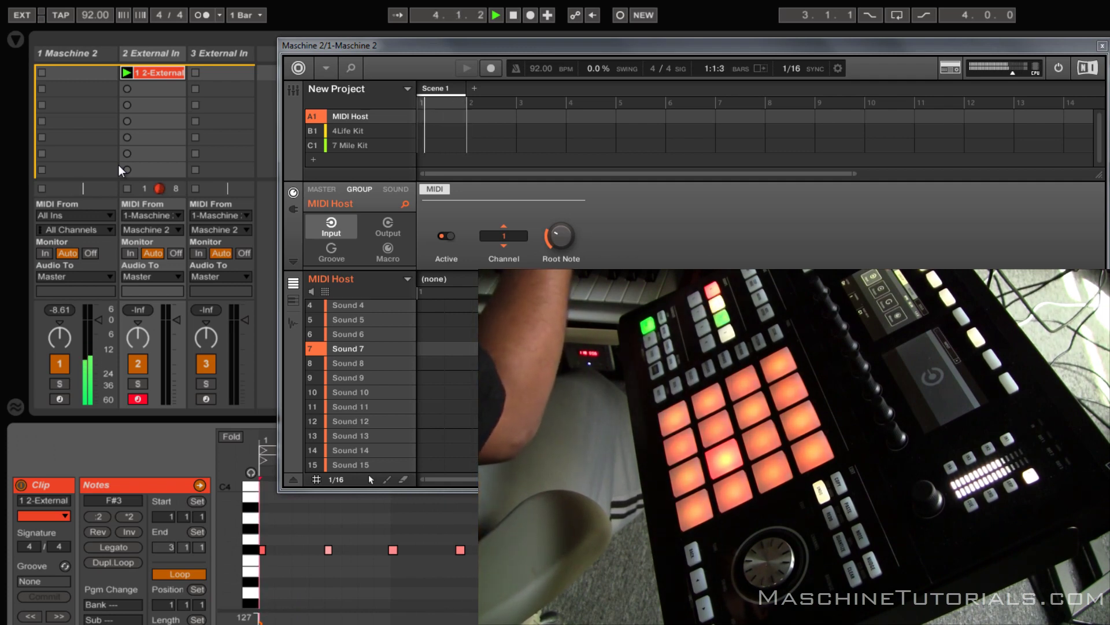
- Move the record arm to the 3 External In track to record its clip
{"action": "key", "text": "Right"}
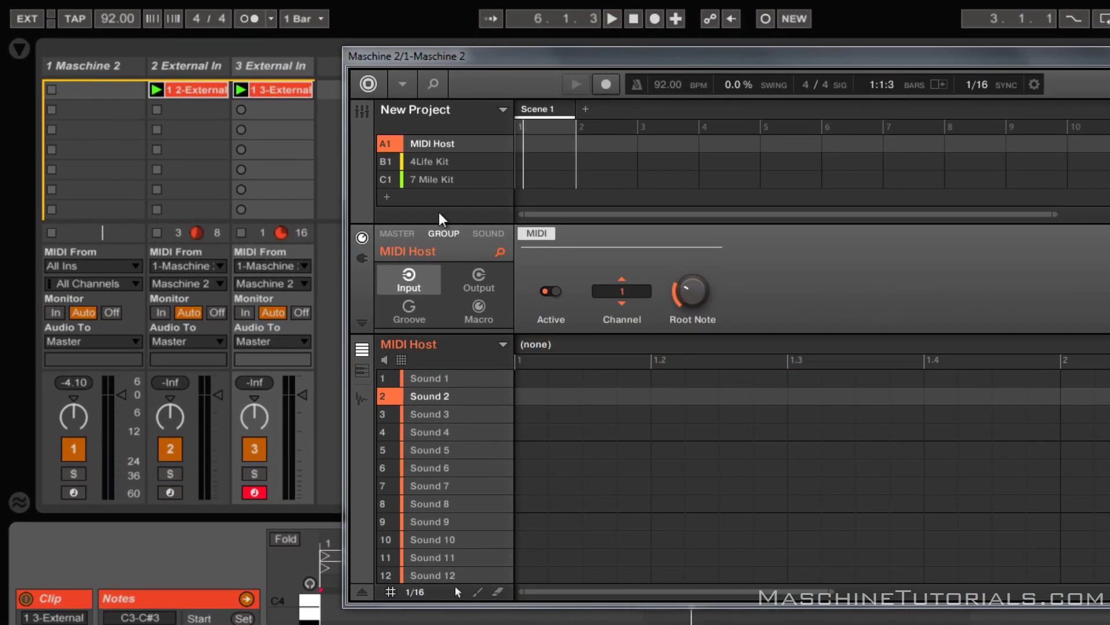
- Route the 4Life Kit group's audio output to Ext. 2
{"action": "left_click", "coordinate": [446, 169]}
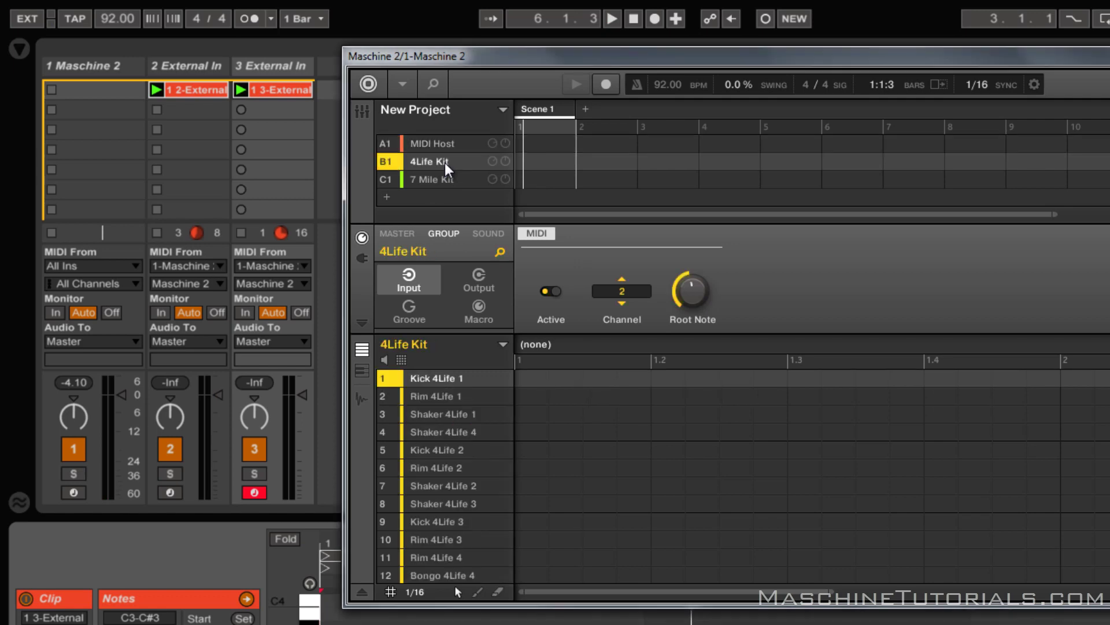
{"action": "left_click", "coordinate": [479, 288]}
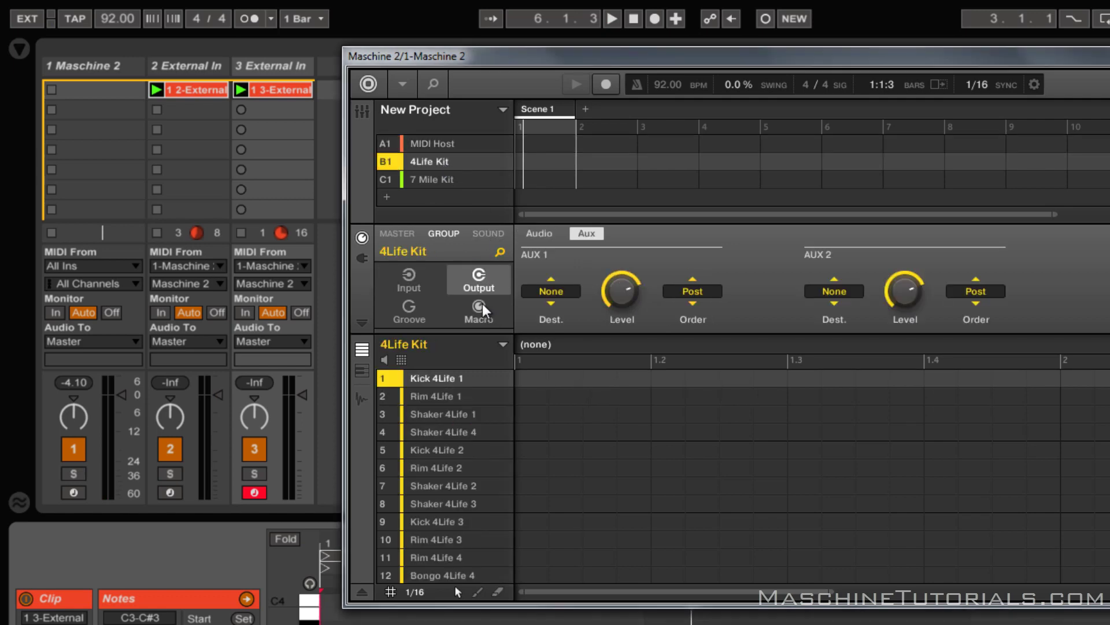
{"action": "left_click", "coordinate": [539, 234]}
{"action": "left_click", "coordinate": [550, 290]}
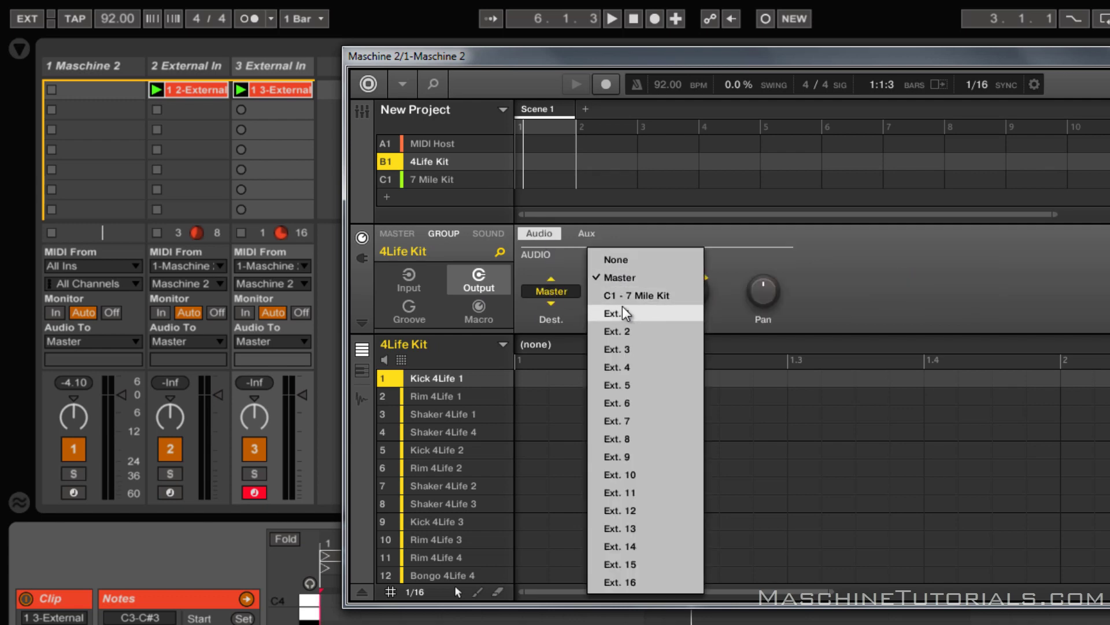
{"action": "left_click", "coordinate": [627, 334]}
- Route the 7 Mile Kit group's audio output to Ext. 3
{"action": "left_click", "coordinate": [431, 178]}
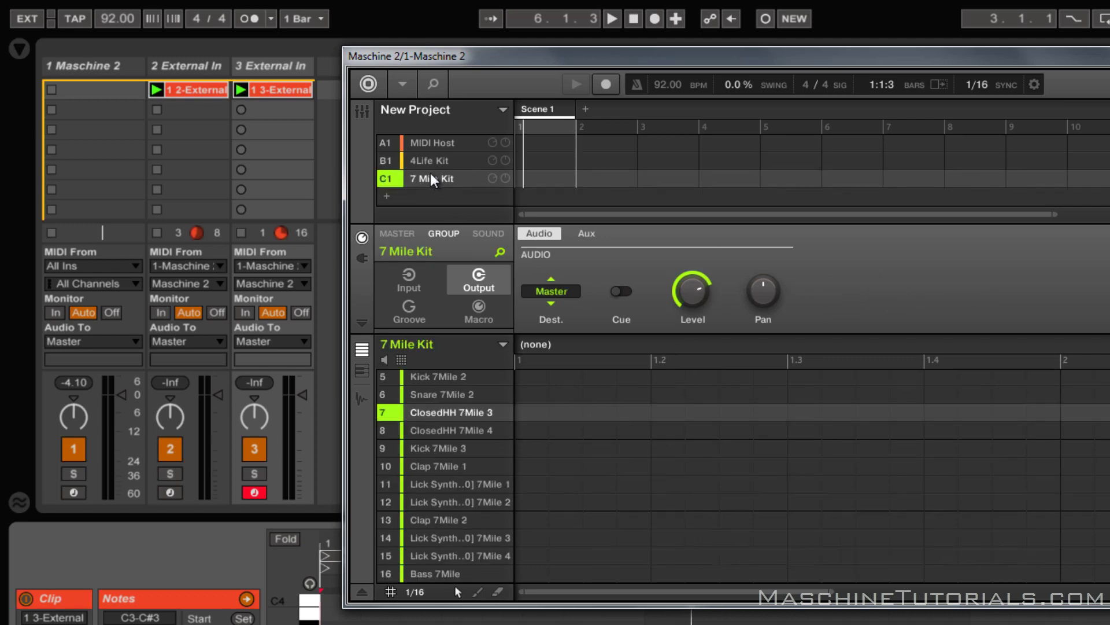
{"action": "left_click", "coordinate": [554, 296]}
{"action": "left_click", "coordinate": [618, 348]}
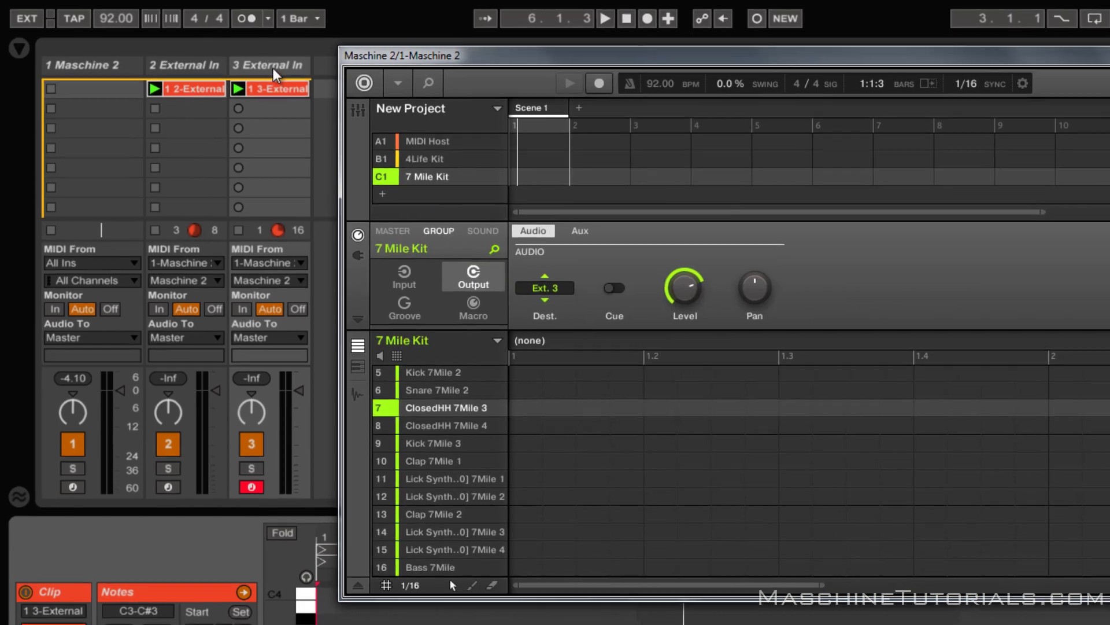
{"action": "key", "text": "shift+Tab"}
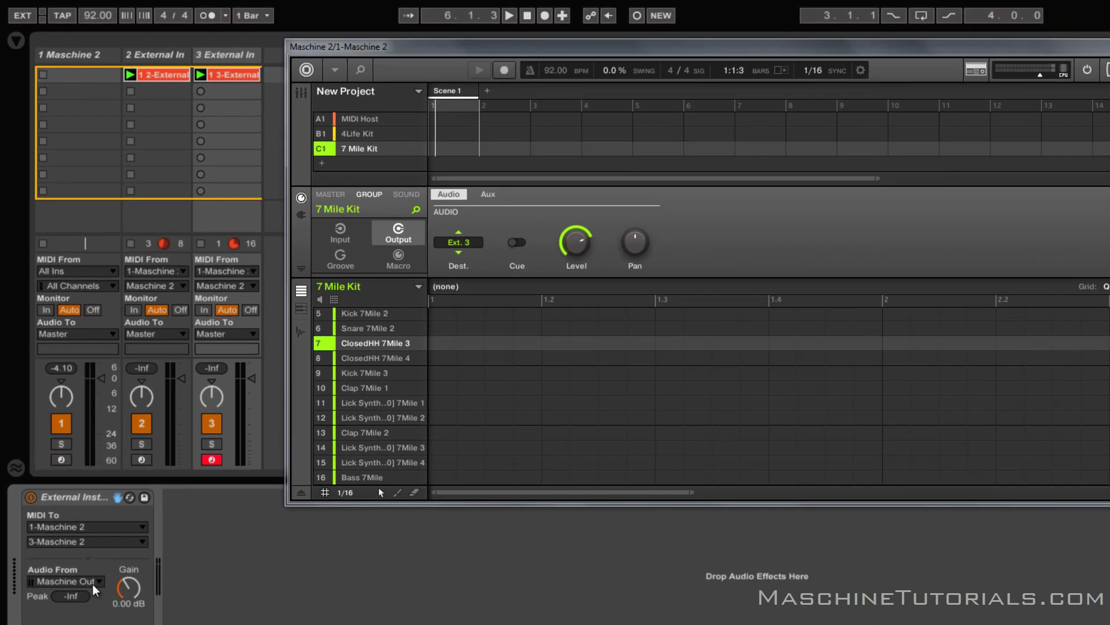
- Set track 3's Audio From to Maschine Out 3 and track 2's to another Maschine output
{"action": "left_click", "coordinate": [93, 581]}
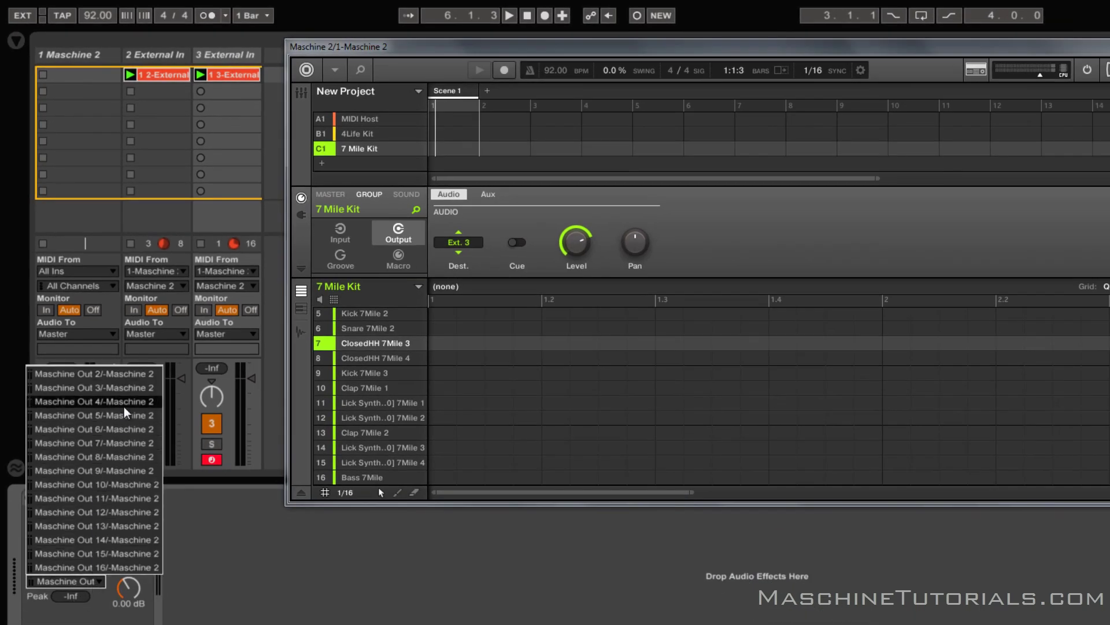
{"action": "left_click", "coordinate": [125, 389]}
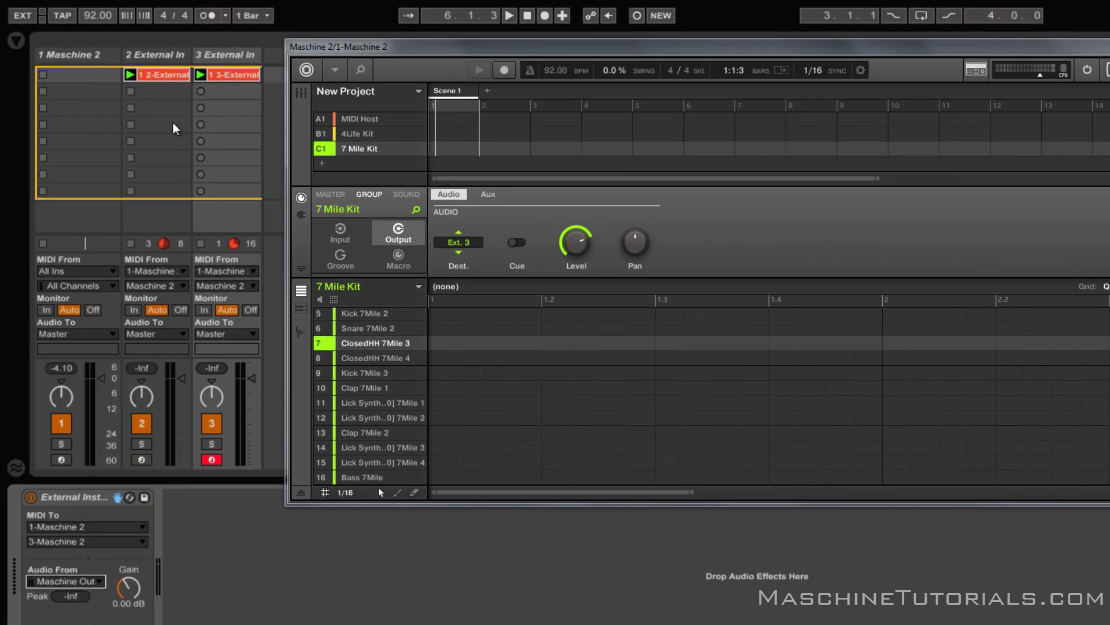
{"action": "left_click", "coordinate": [154, 55]}
{"action": "left_click", "coordinate": [89, 582]}
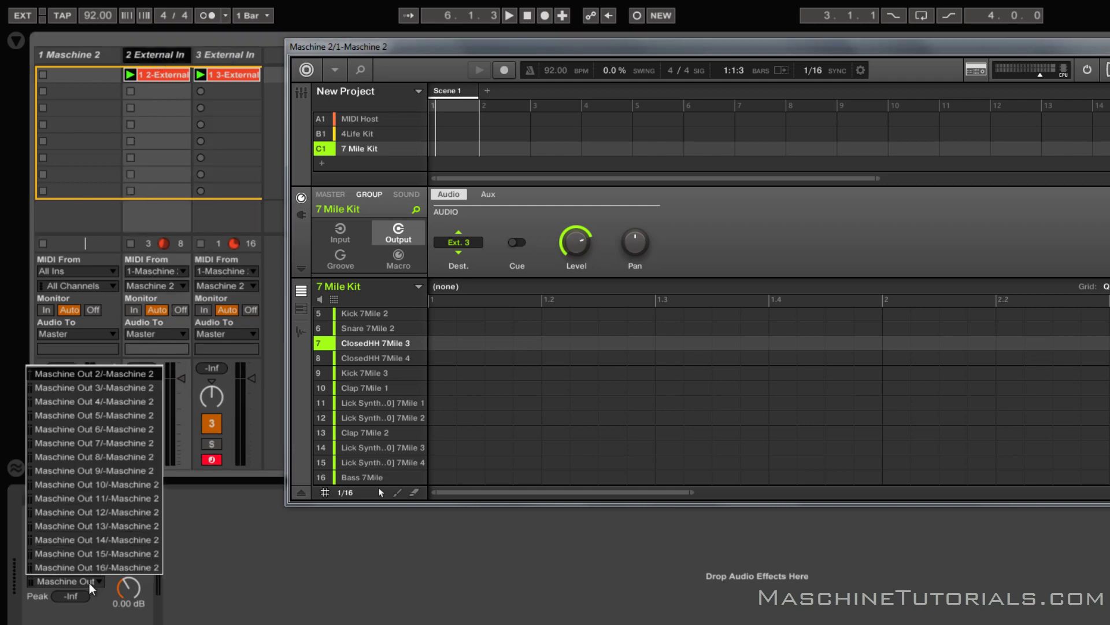
{"action": "left_click", "coordinate": [117, 380]}
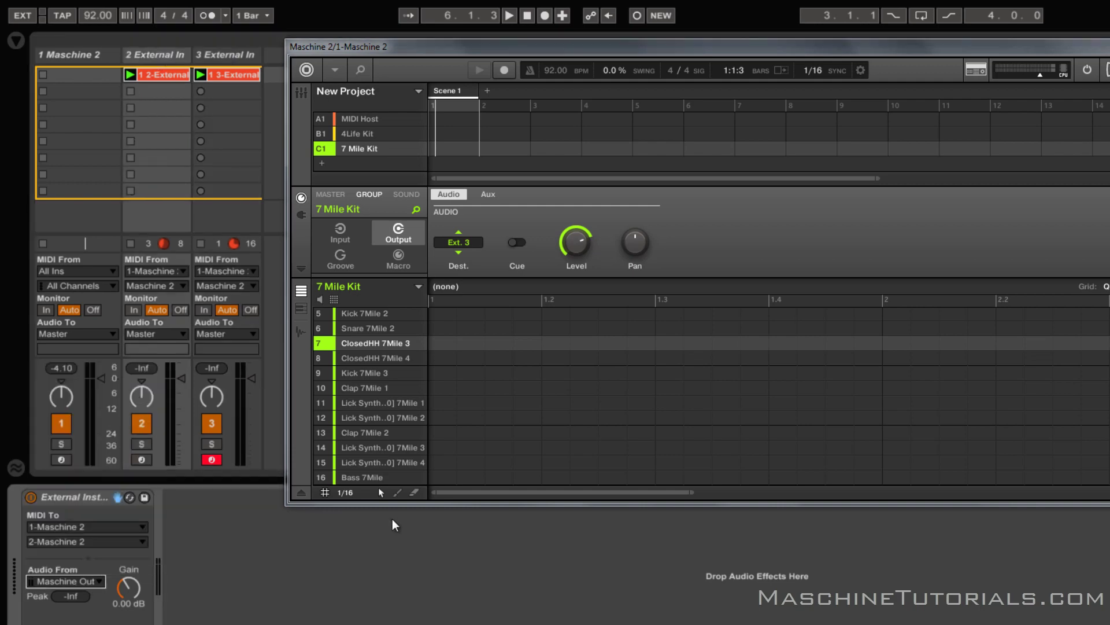
- Play both clips, pull down track 2's volume fader, then stop playback
{"action": "left_click", "coordinate": [480, 64]}
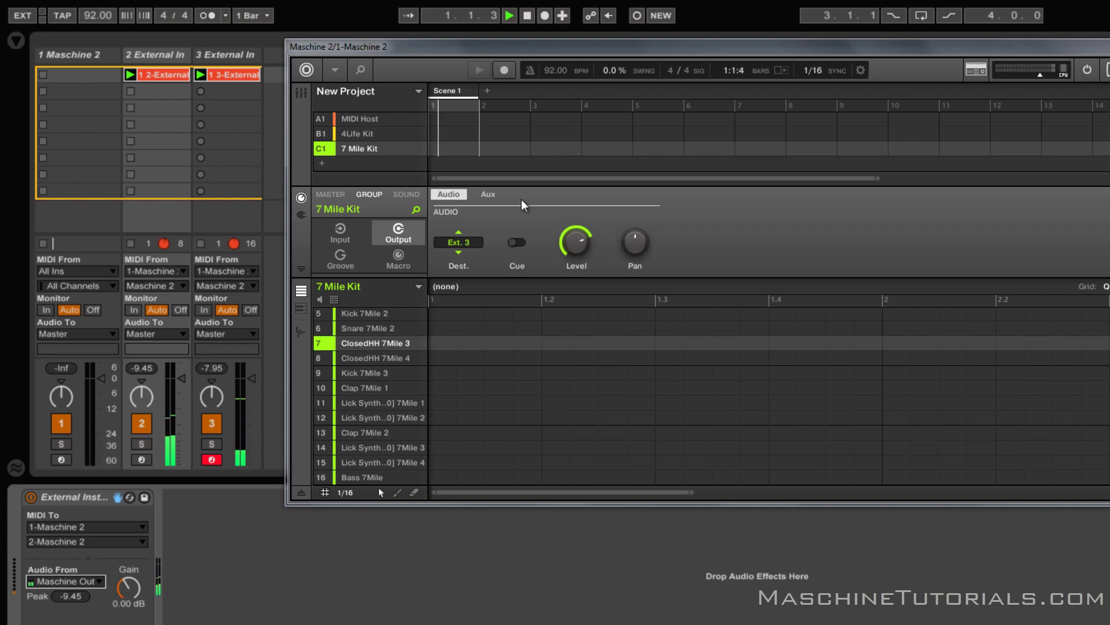
{"action": "left_click", "coordinate": [255, 378]}
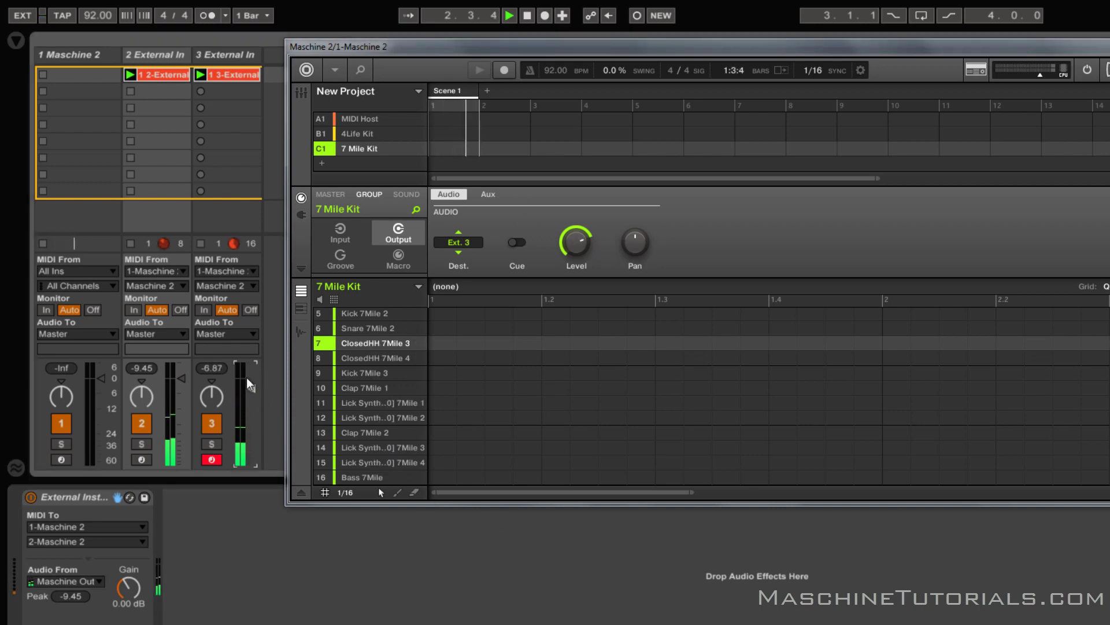
{"action": "left_click", "coordinate": [177, 381]}
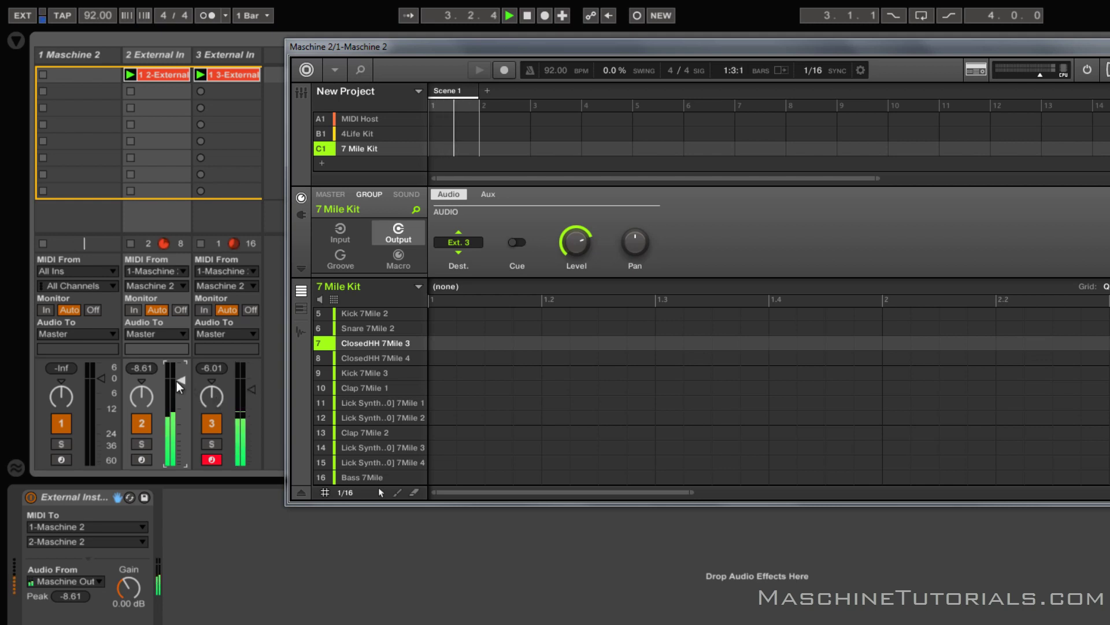
{"action": "left_click_drag", "start_coordinate": [177, 381], "coordinate": [177, 407]}
{"action": "left_click", "coordinate": [249, 389]}
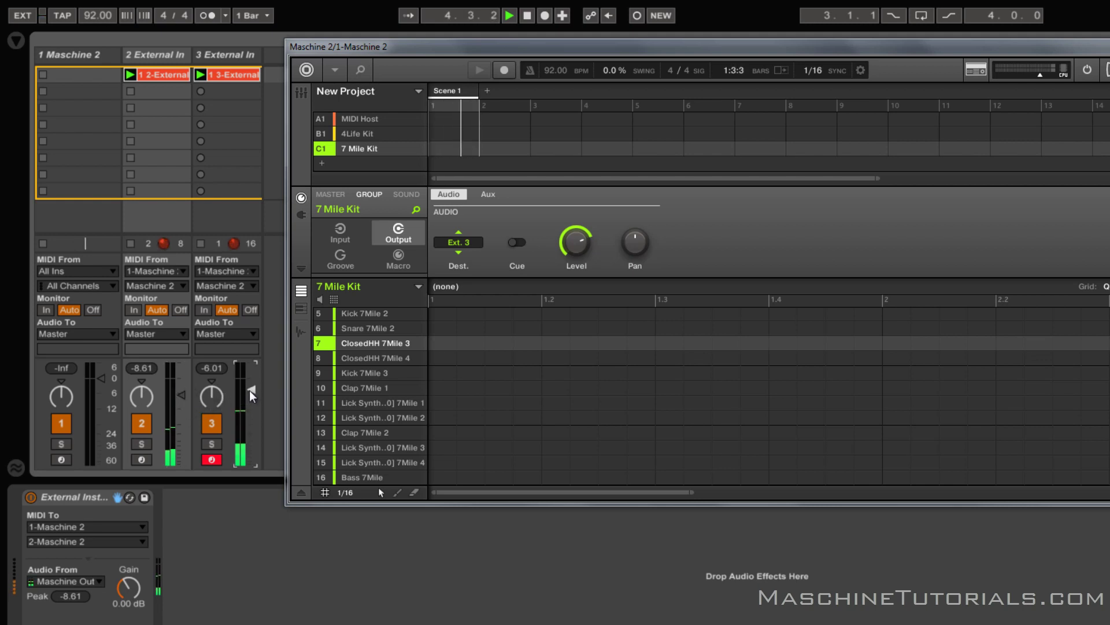
{"action": "left_click", "coordinate": [527, 16]}
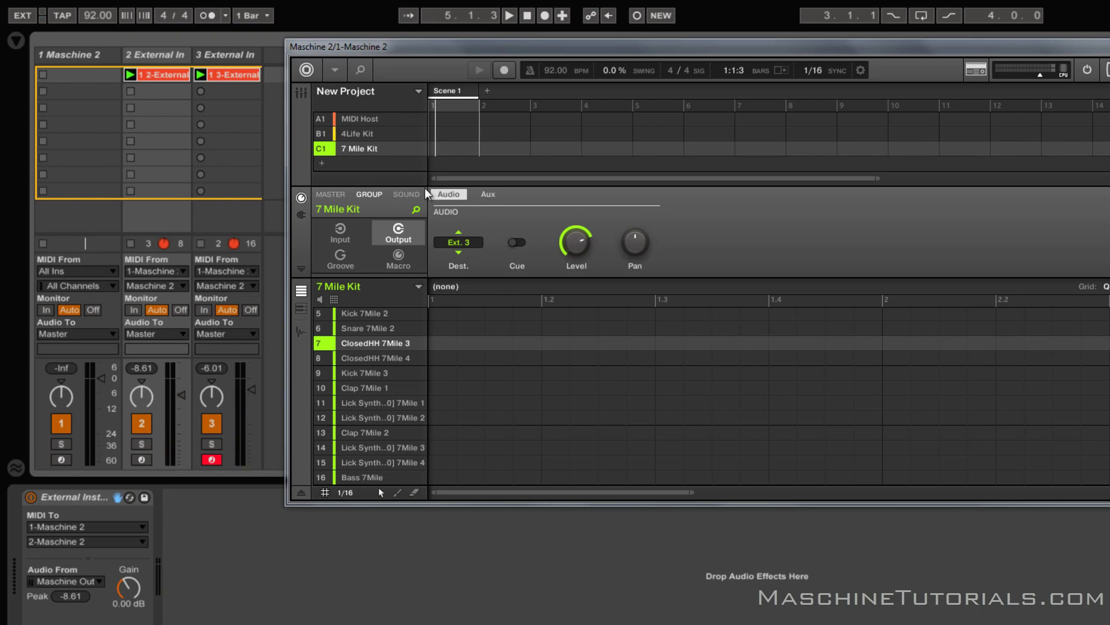
- Select group A1 MIDI Host to view its audio output still going to Master
{"action": "left_click", "coordinate": [371, 118]}
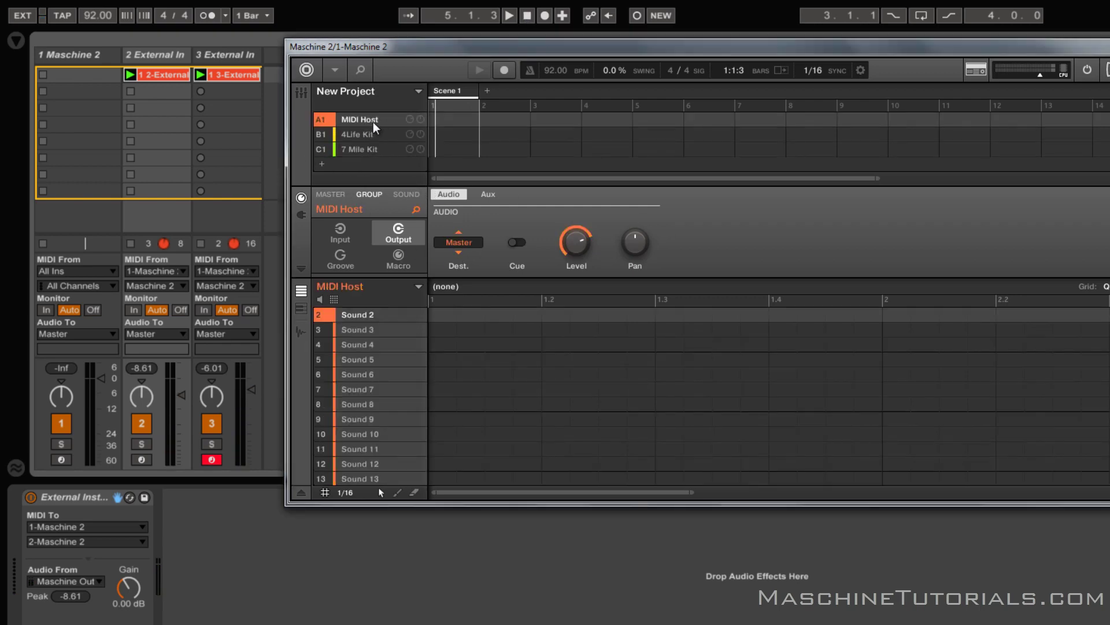